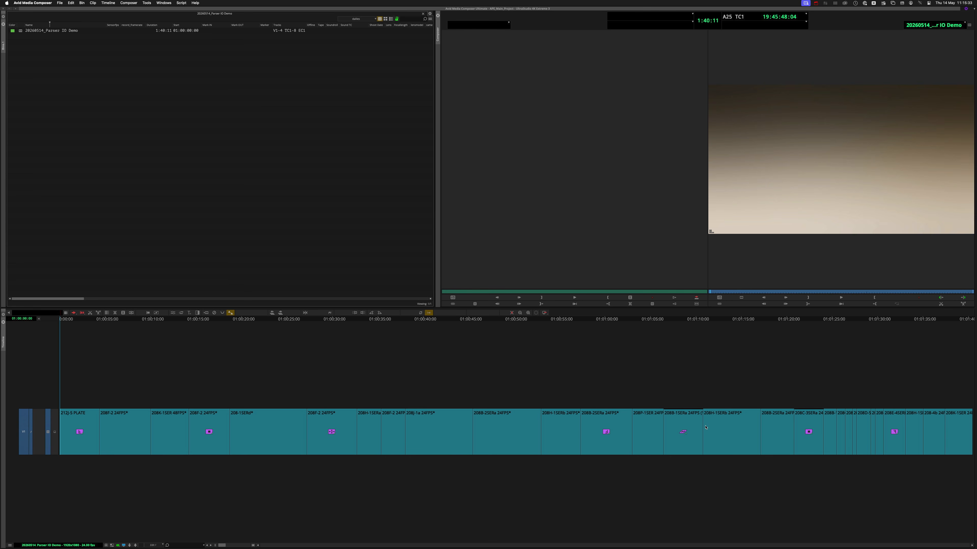
Step: Expand the nested effect on the 208C-3SERa clip near 01:01:21 in the timeline and collapse it again
double_click(801, 432)
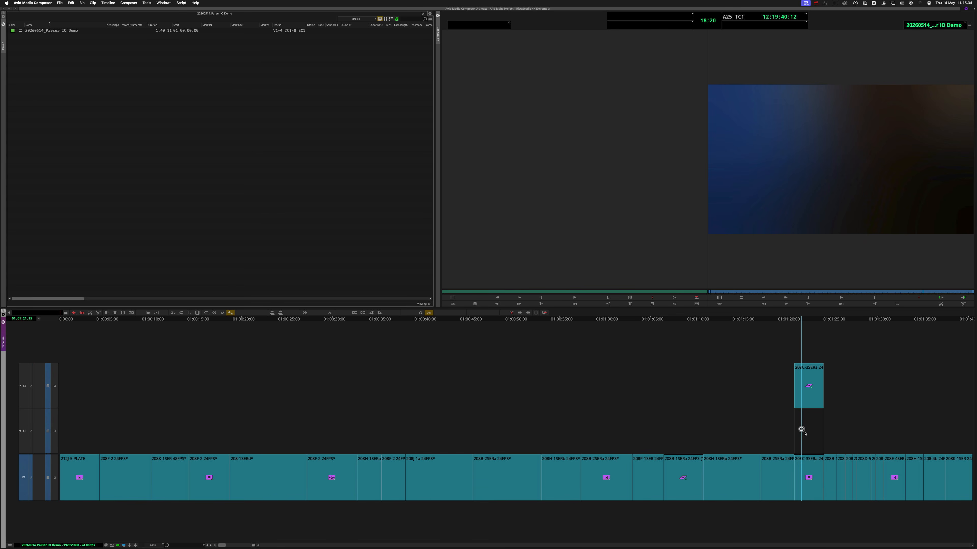
double_click(810, 476)
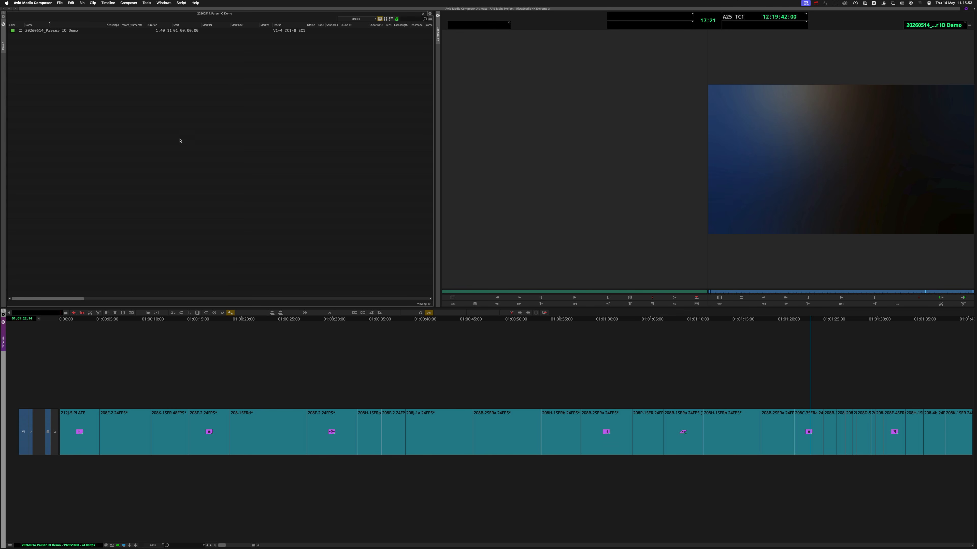
Step: Export the 20260514_Parser IO Demo sequence from the bin to the 20260514 folder using the AAF_Link To export setting
left_click(20, 32)
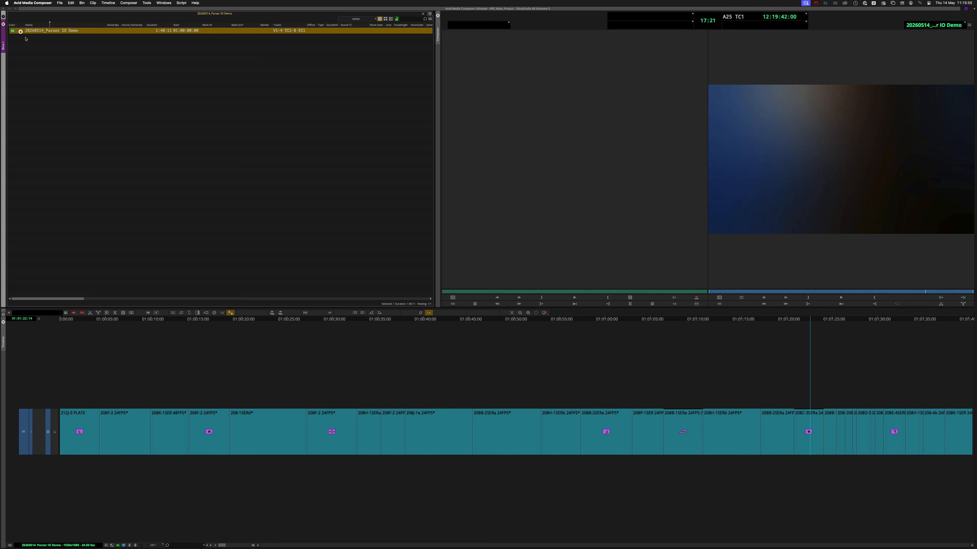
key("super+shift+e")
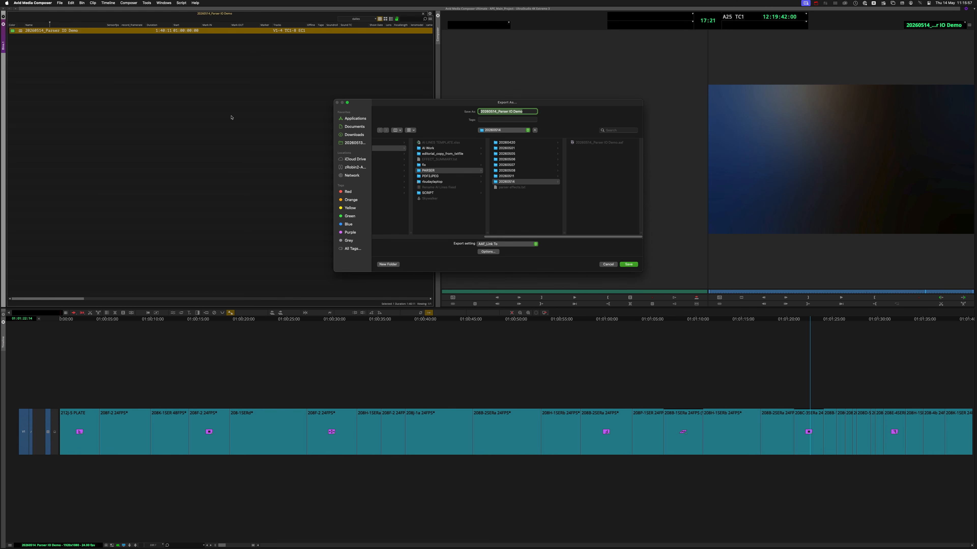
key("Return")
left_click(508, 214)
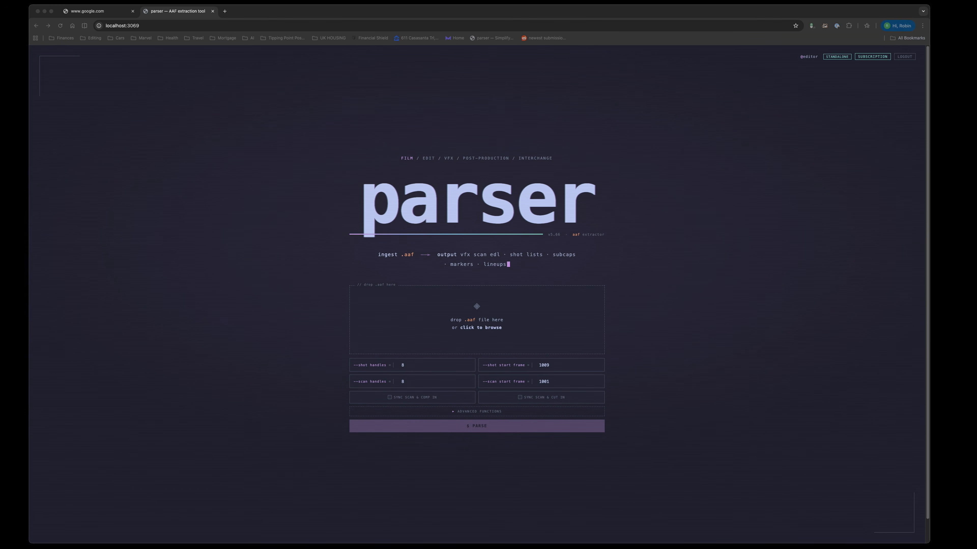
Step: Switch to the parser page in the browser, load 20260514_Parser IO Demo.aaf and parse it
left_click_drag(223, 384, 420, 336)
left_click(491, 426)
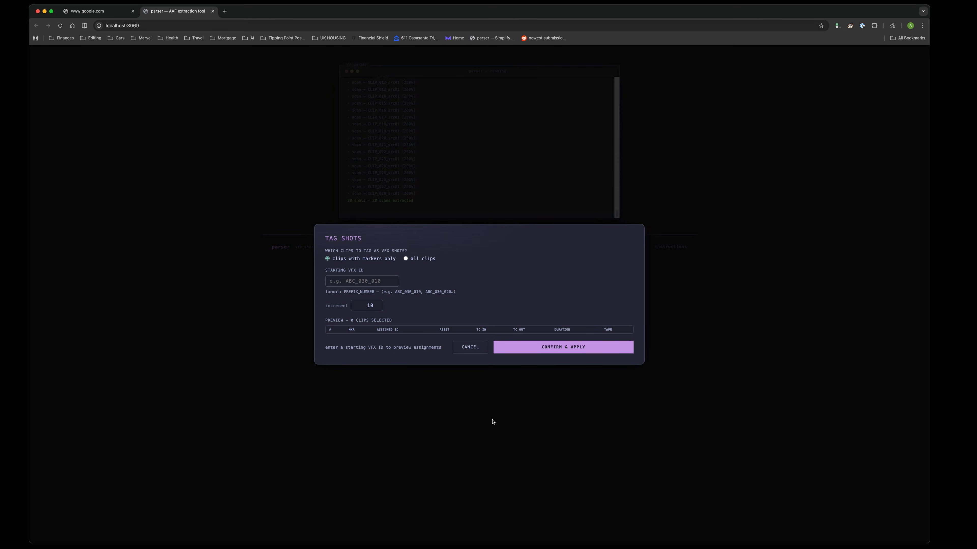
Step: Tag all clips as VFX shots with the starting VFX ID XYZ_0010 and apply the ID assignments
left_click(407, 259)
scroll(481, 331, "down", 5)
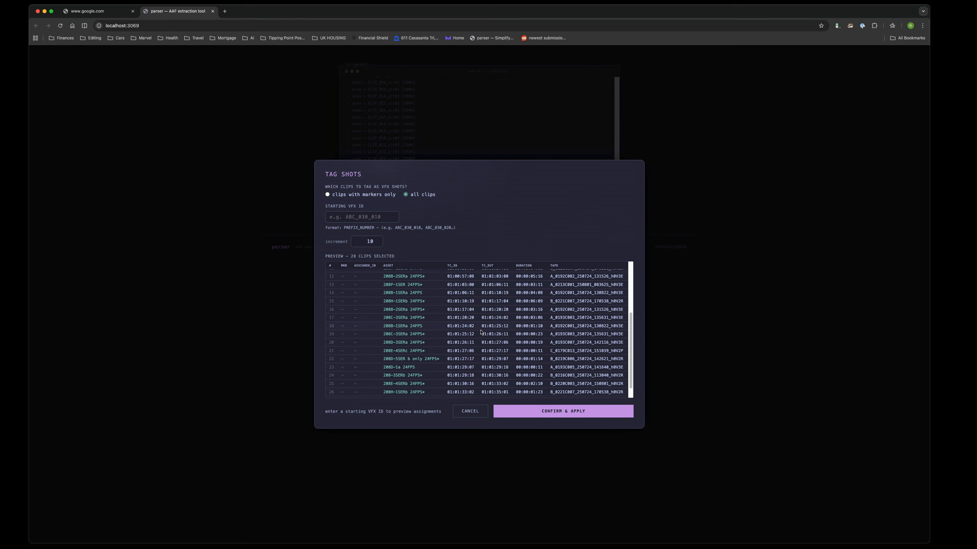
scroll(481, 331, "up", 5)
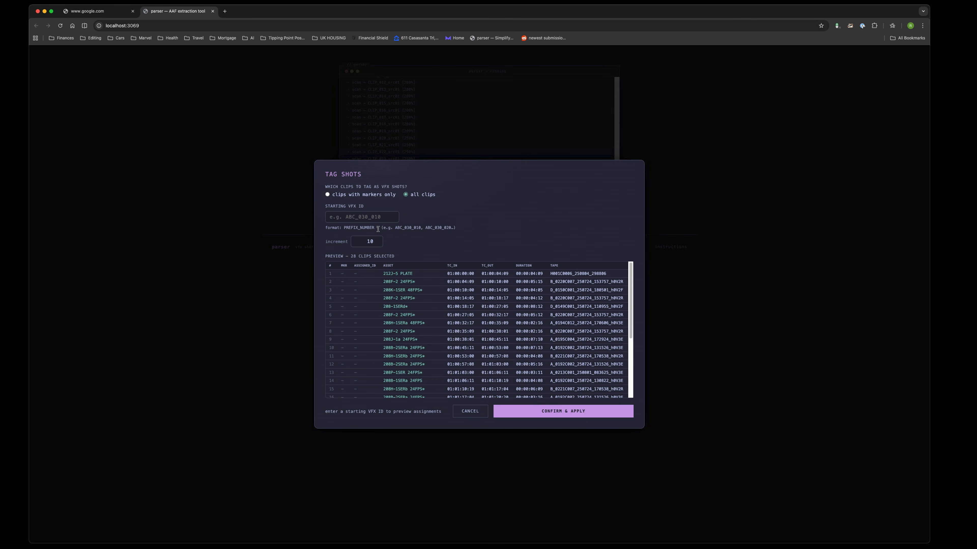
left_click(376, 218)
type("XYZ_0010")
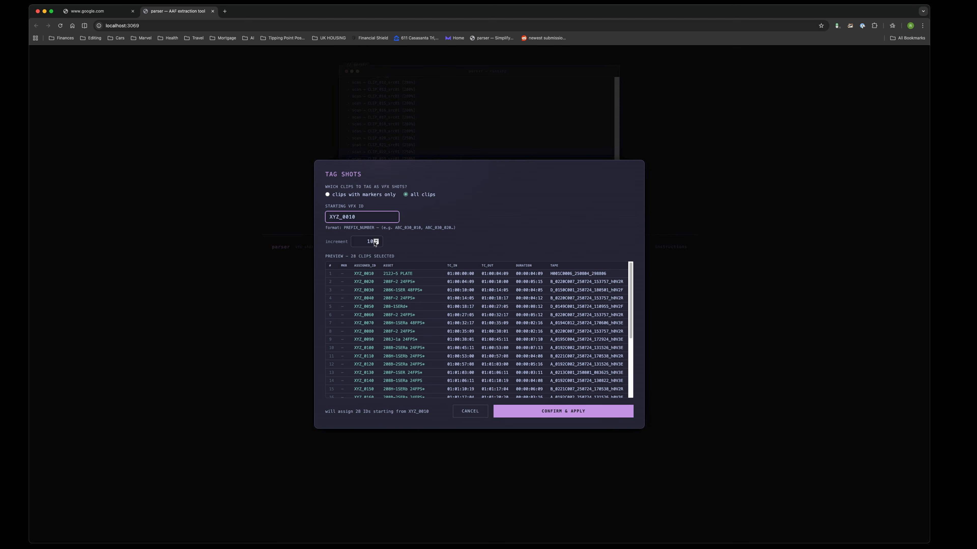
scroll(396, 293, "down", 5)
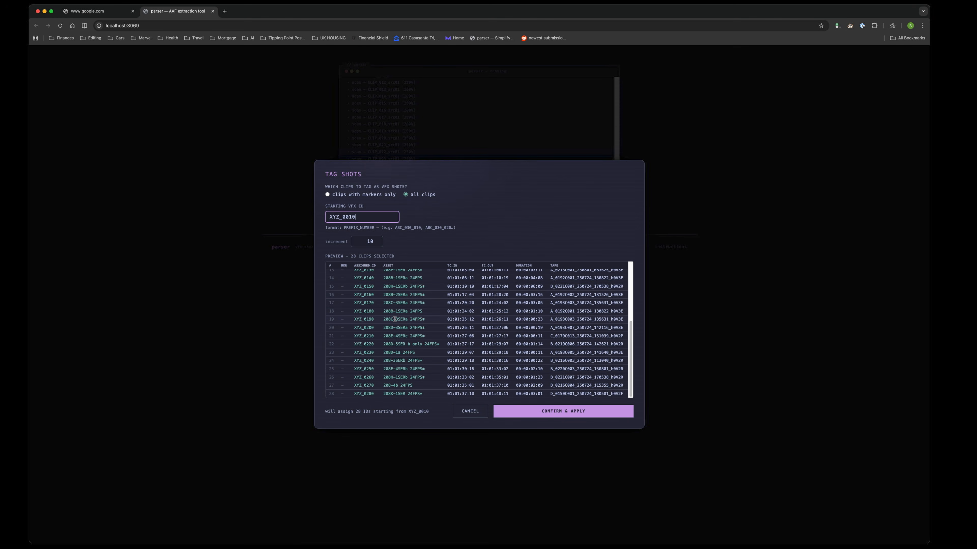
scroll(395, 317, "up", 5)
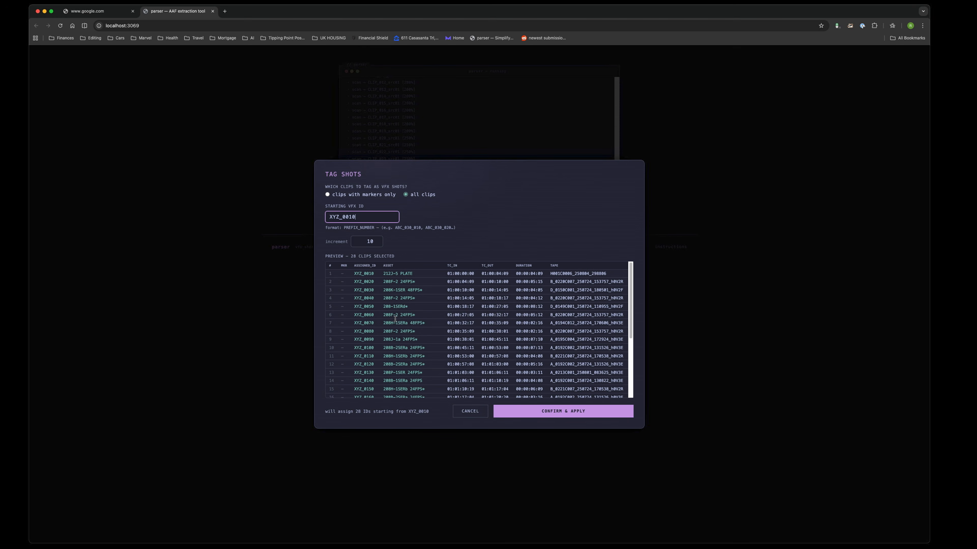
left_click(555, 411)
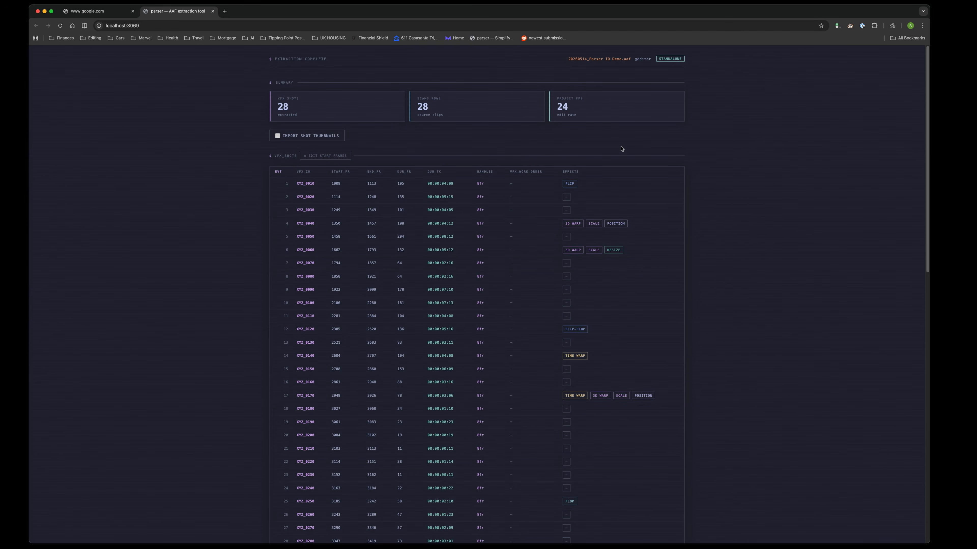
Step: Review the extracted VFX shots table, checking the frame ranges, durations and effects of each shot
key("super+plus")
key("super+plus")
key("super+plus")
key("super+plus")
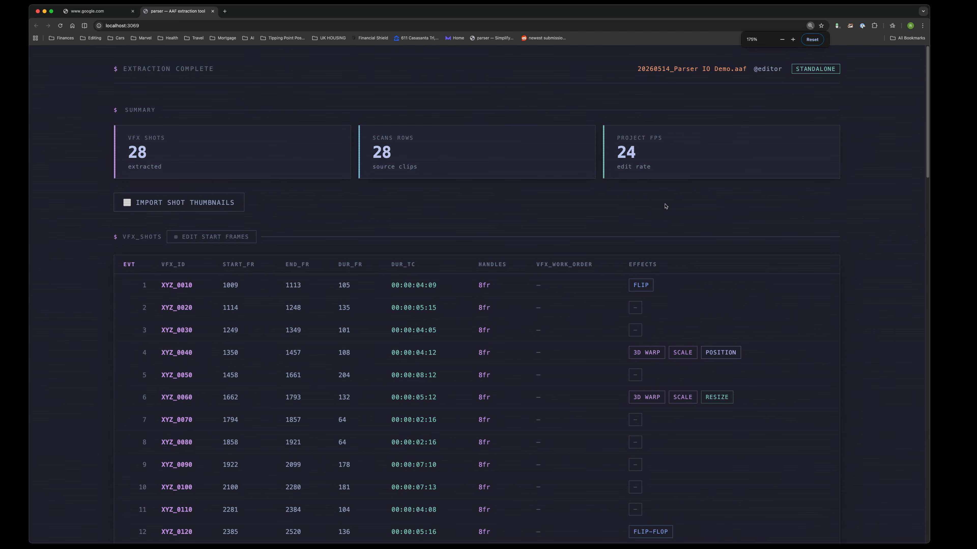
scroll(669, 202, "down", 3)
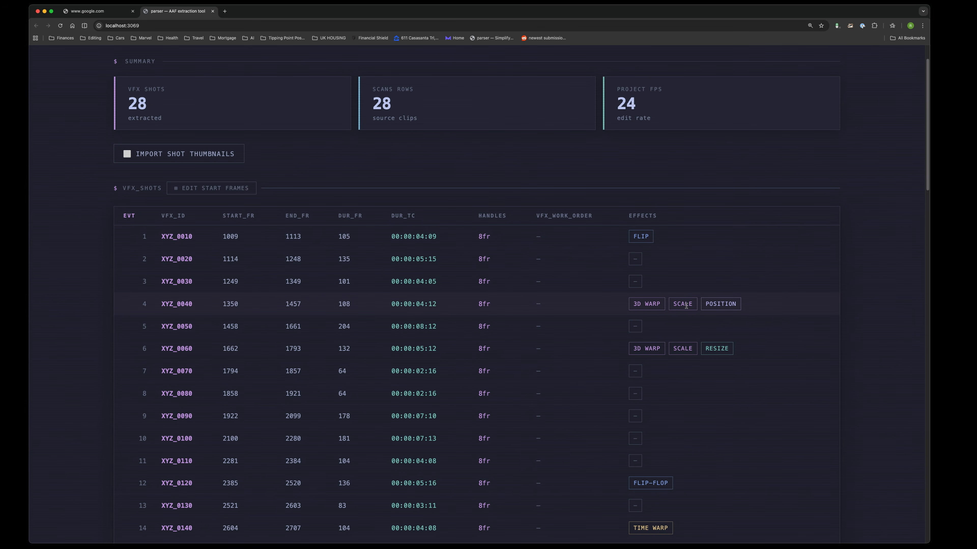
scroll(686, 306, "down", 8)
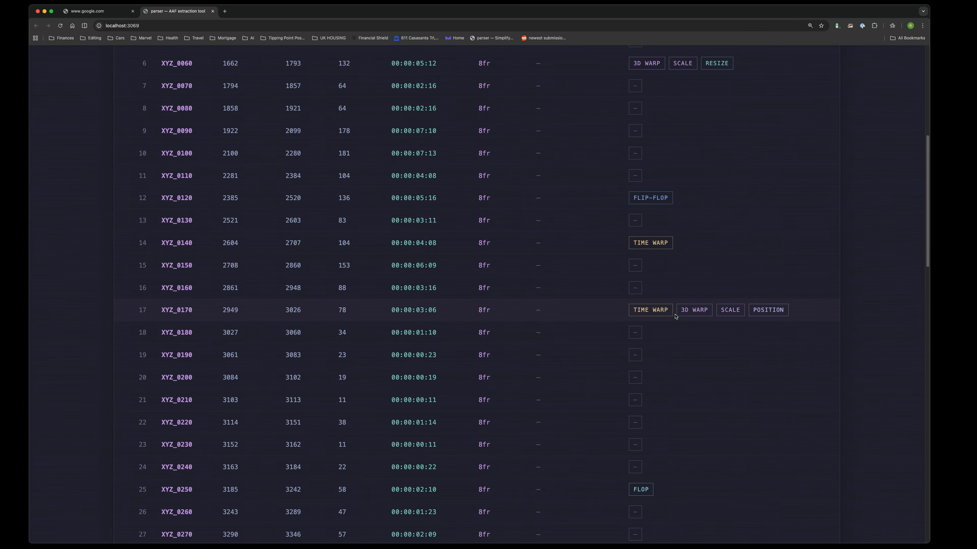
scroll(688, 316, "down", 2)
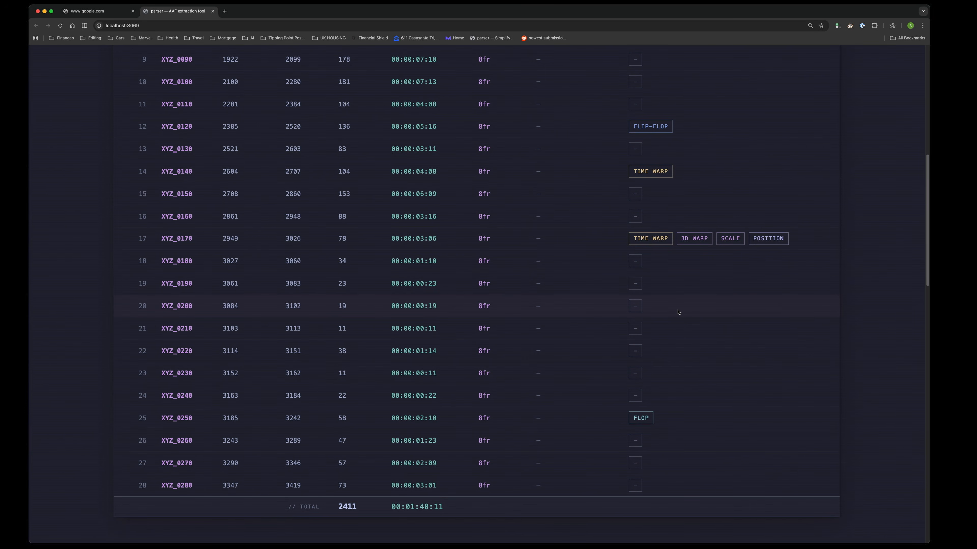
Step: Examine the scans table, comparing the asset names, handles, offspeed and time warp values of the source clips
scroll(678, 312, "down", 14)
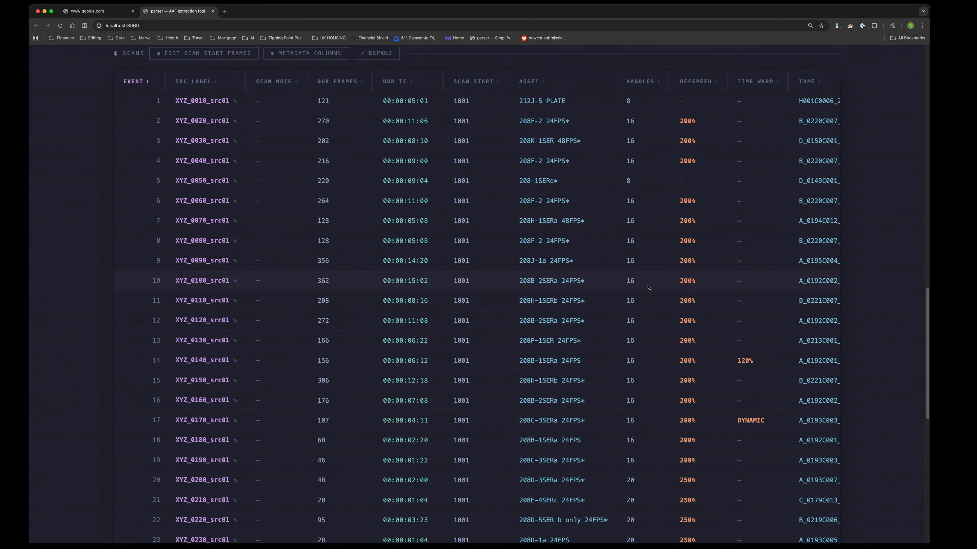
left_click_drag(571, 201, 519, 202)
left_click(609, 200)
scroll(690, 205, "down", 7)
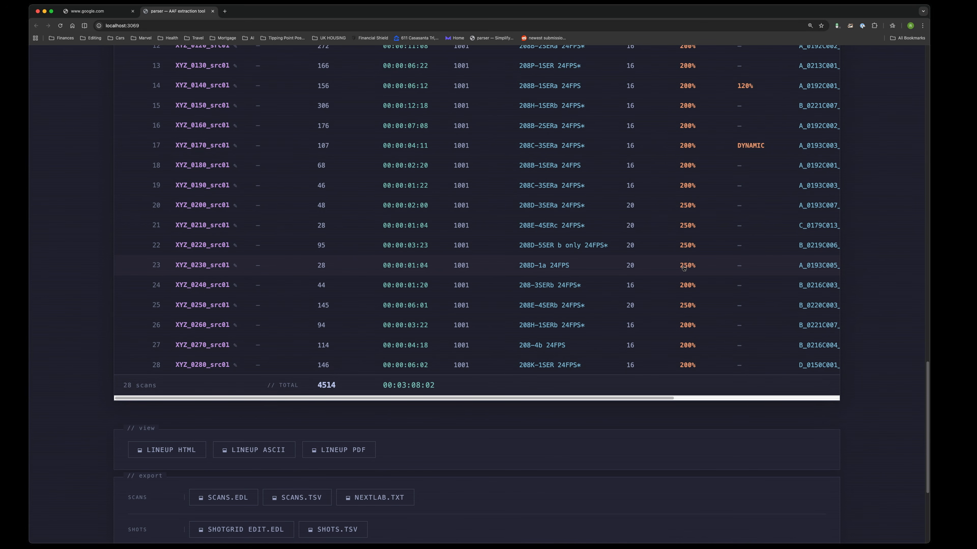
Step: Show the metadata column options for the scans table, browse the standard and custom columns, and hide them again
scroll(525, 279, "up", 13)
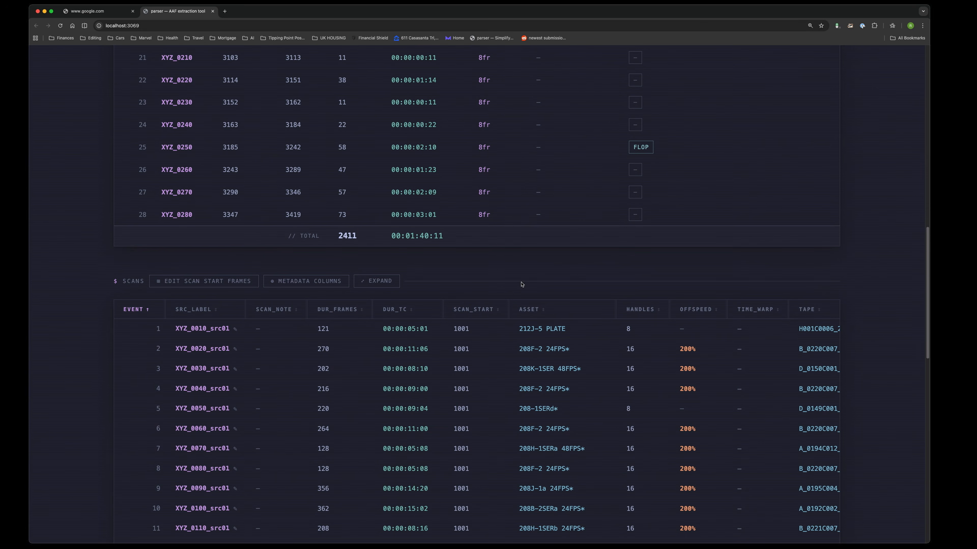
left_click(306, 281)
scroll(384, 280, "down", 6)
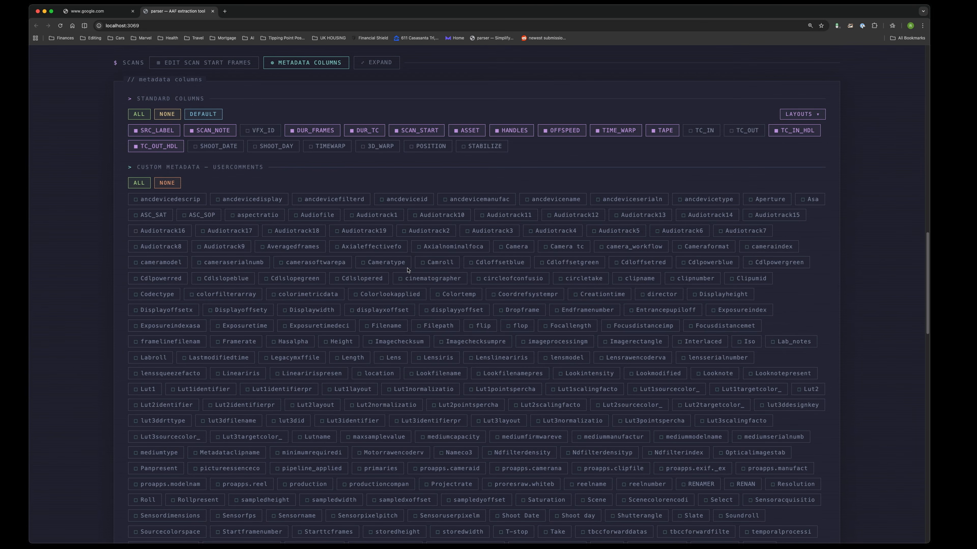
scroll(408, 270, "down", 3)
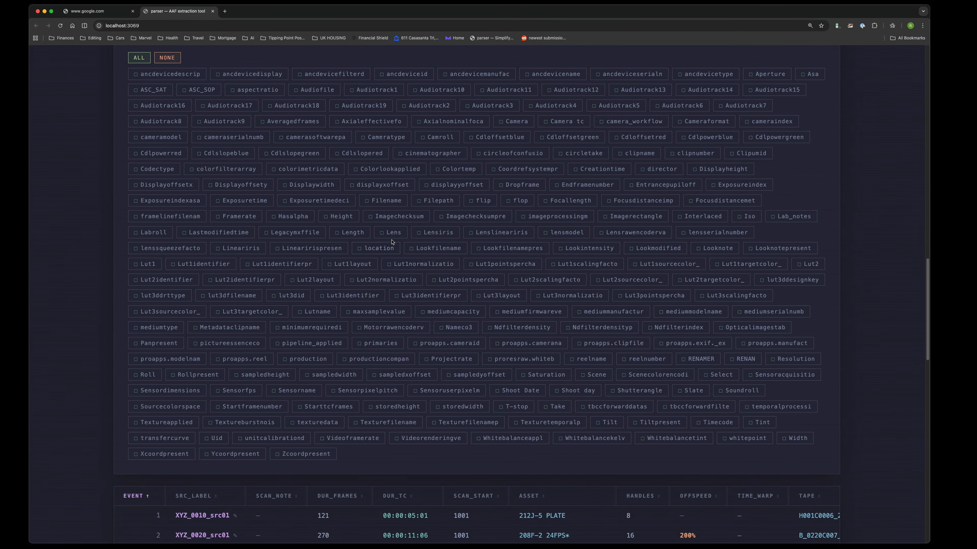
scroll(403, 372, "up", 1)
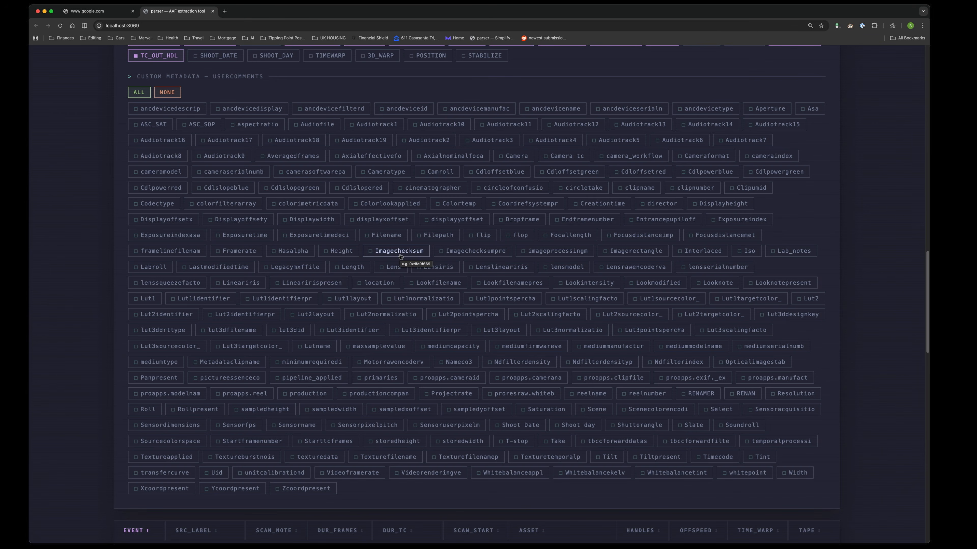
scroll(461, 246, "up", 6)
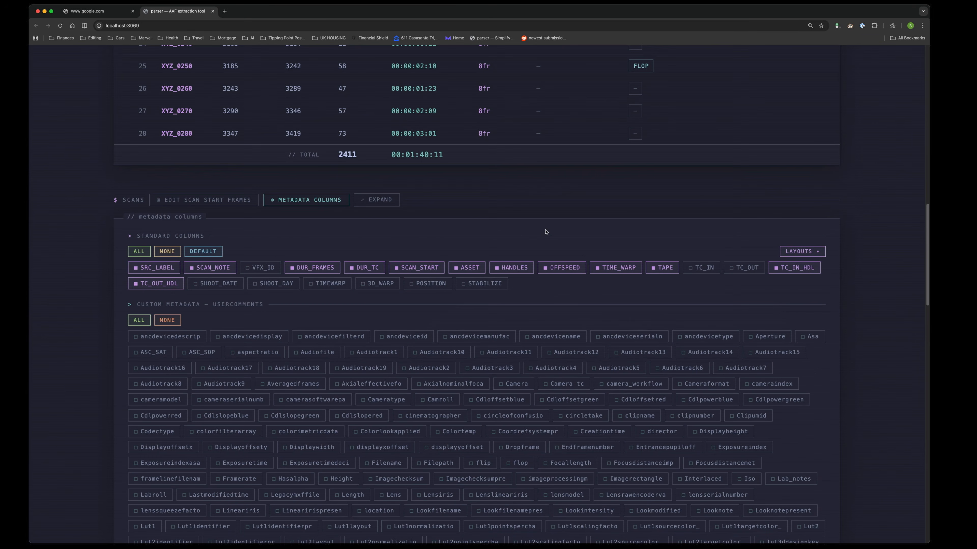
left_click(307, 204)
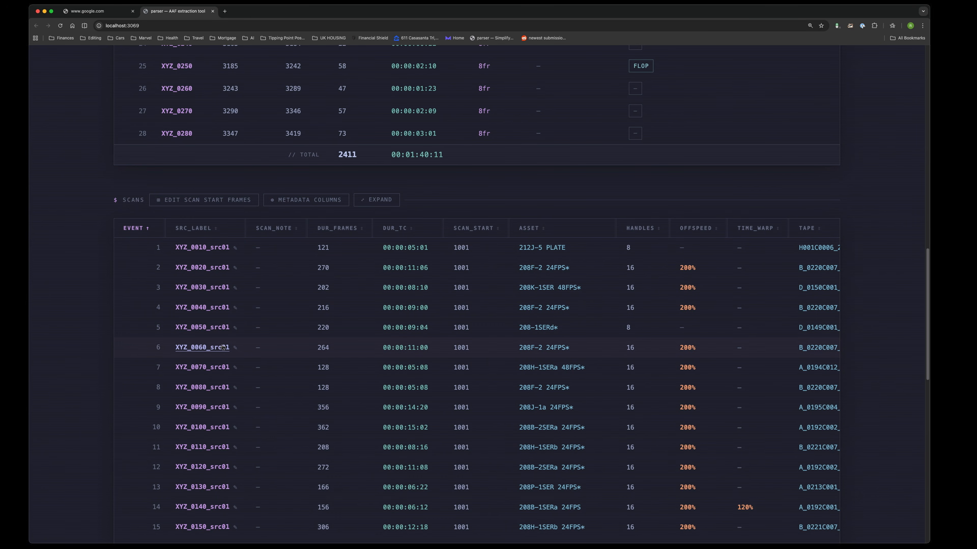
Step: Open the lineup of shot XYZ_0170 and inspect its timewarp, scale and position keyframes and its shot stack
scroll(341, 328, "up", 20)
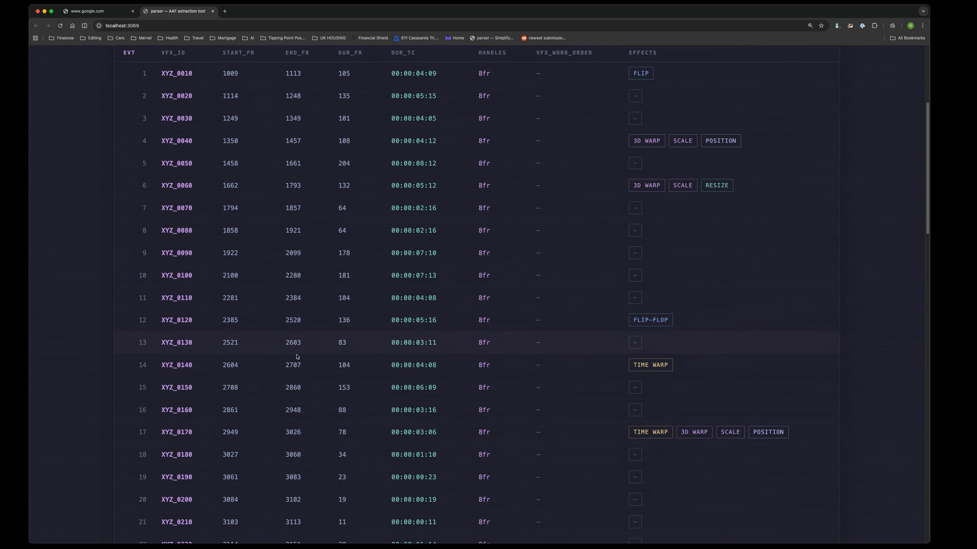
left_click(190, 433)
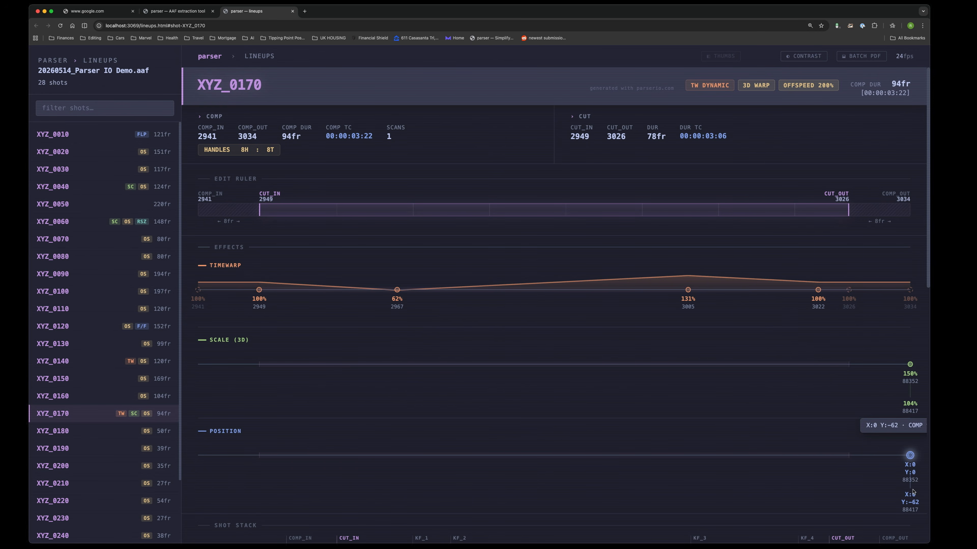
scroll(573, 301, "down", 10)
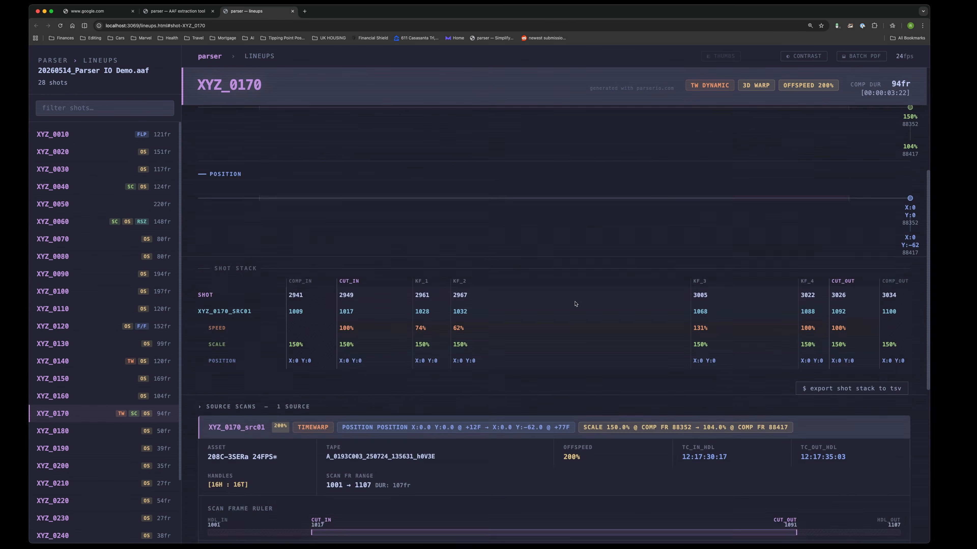
Step: Examine the source scan details of XYZ_0170 at a larger size, including its timewarp, 3D warp and position notes
key("super+equal")
key("super+equal")
key("super+equal")
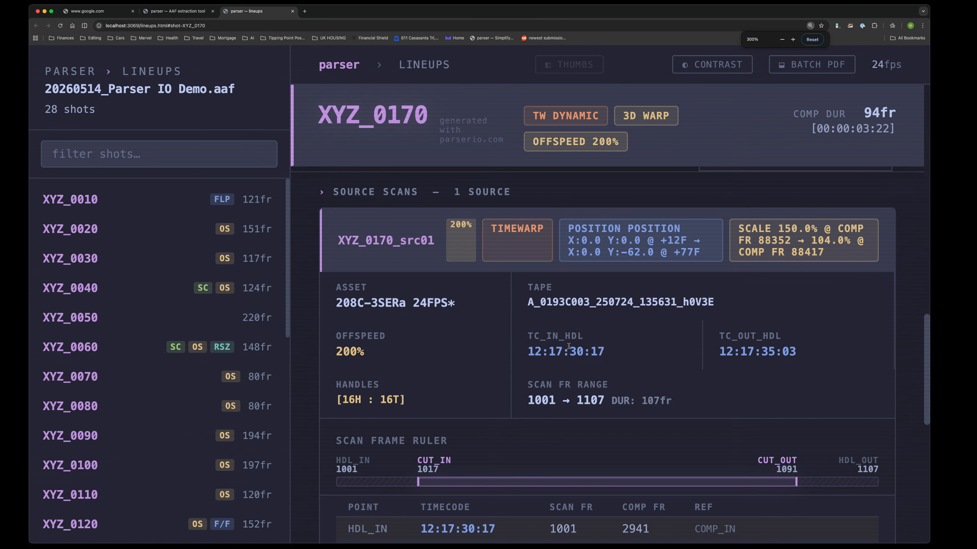
scroll(681, 358, "down", 5)
left_click_drag(734, 501, 348, 450)
left_click(634, 466)
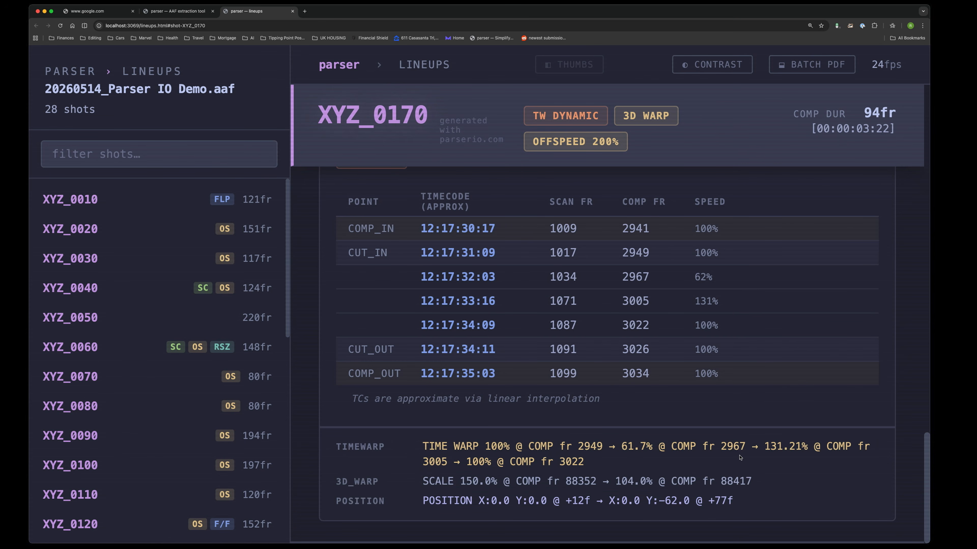
key("super+minus")
key("super+minus")
key("super+minus")
key("super+minus")
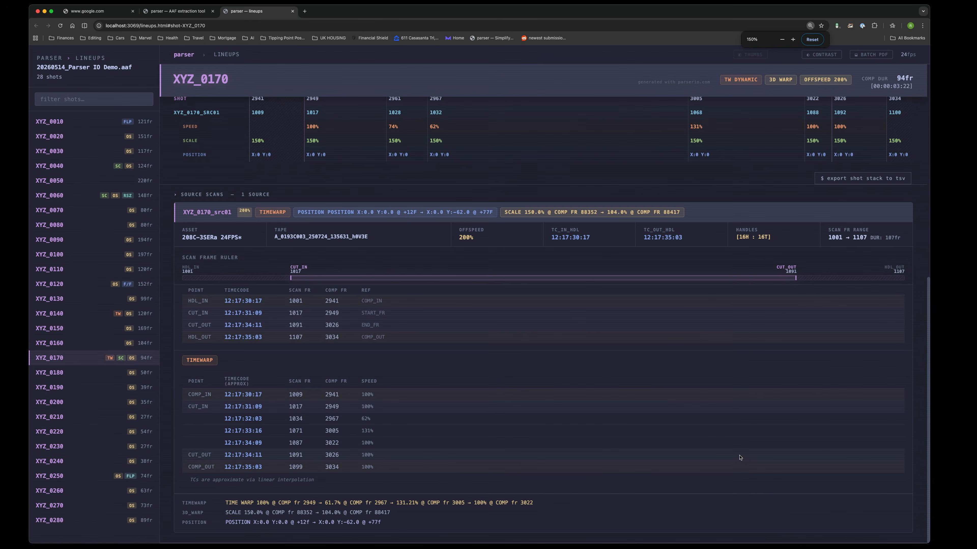
key("super+minus")
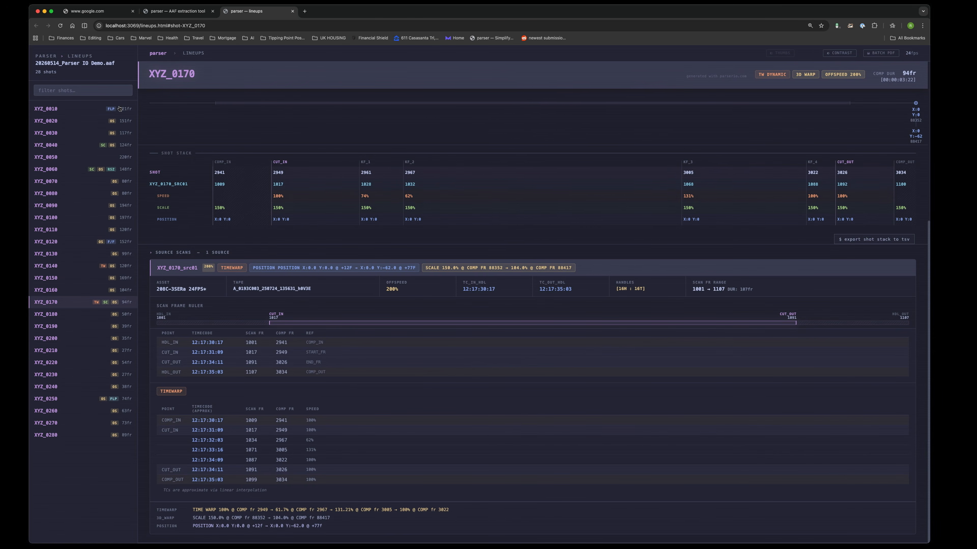
Step: View the lineups of shots XYZ_0010, XYZ_0040 and XYZ_0070 one after another
left_click(93, 109)
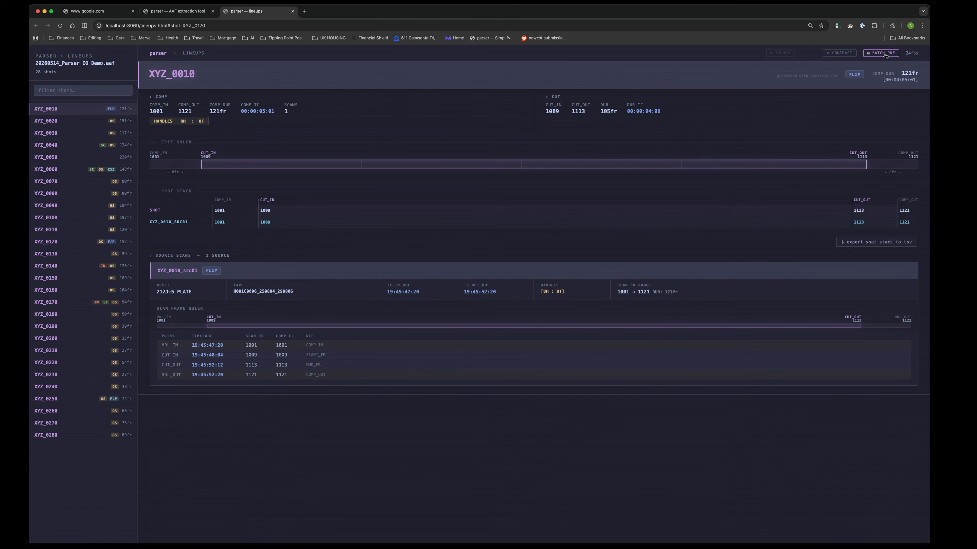
left_click(64, 145)
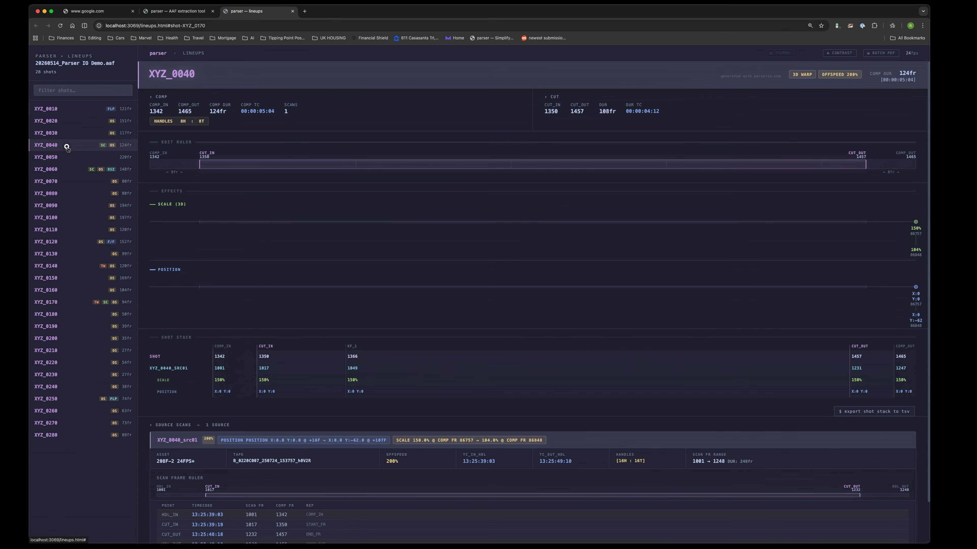
left_click(73, 184)
Step: Return to the AAF extraction page and export SUBCAPS.AAF, SCANS.ALE and SCANS.TSV
left_click(181, 10)
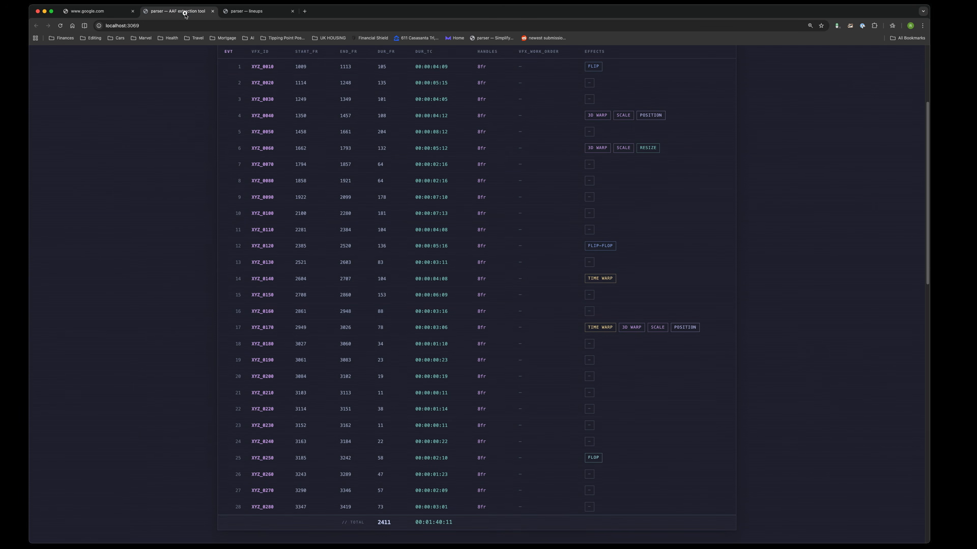
scroll(423, 327, "down", 10)
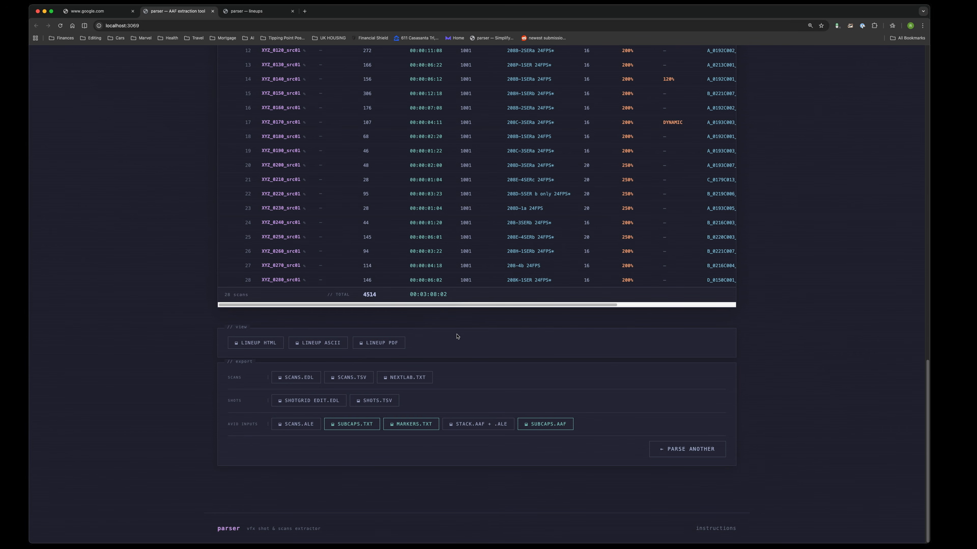
left_click(540, 425)
left_click(304, 425)
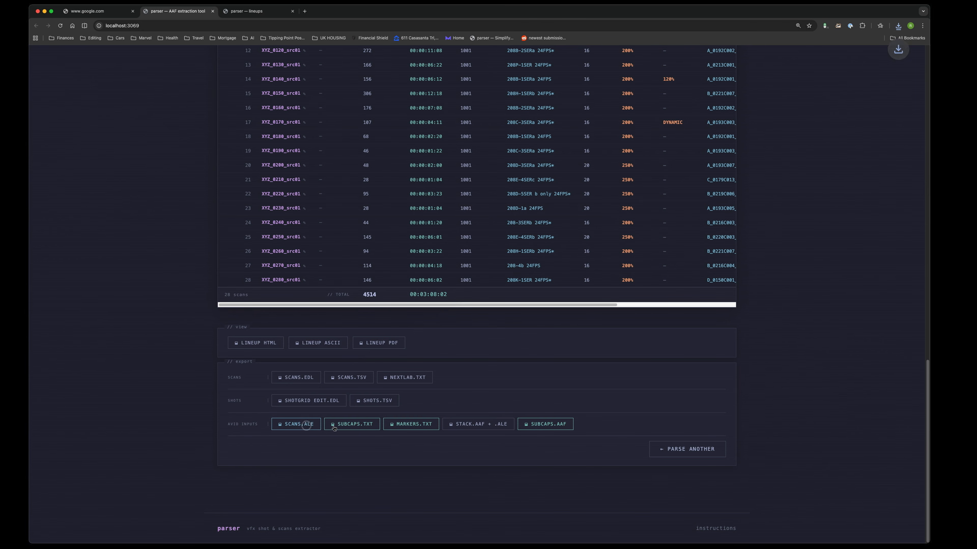
left_click(357, 379)
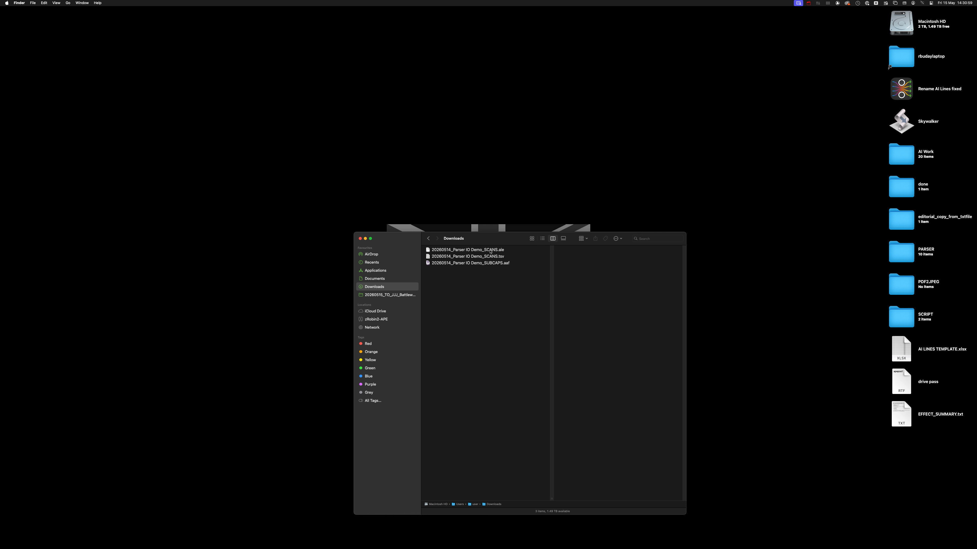
Step: Preview the exported SCANS.tsv and SUBCAPS.aaf files in the Downloads folder, and switch to Avid Media Composer
left_click(482, 257)
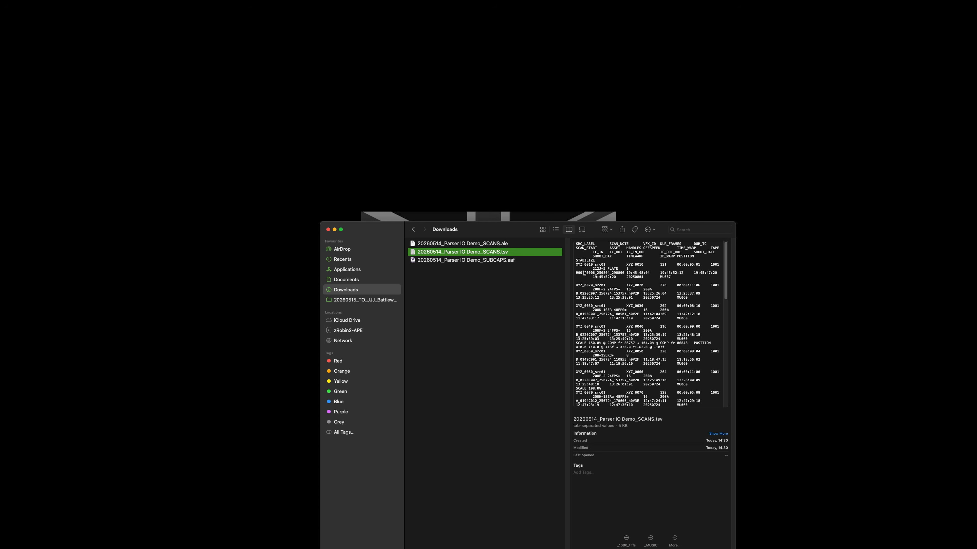
left_click(511, 260)
key("super+Tab")
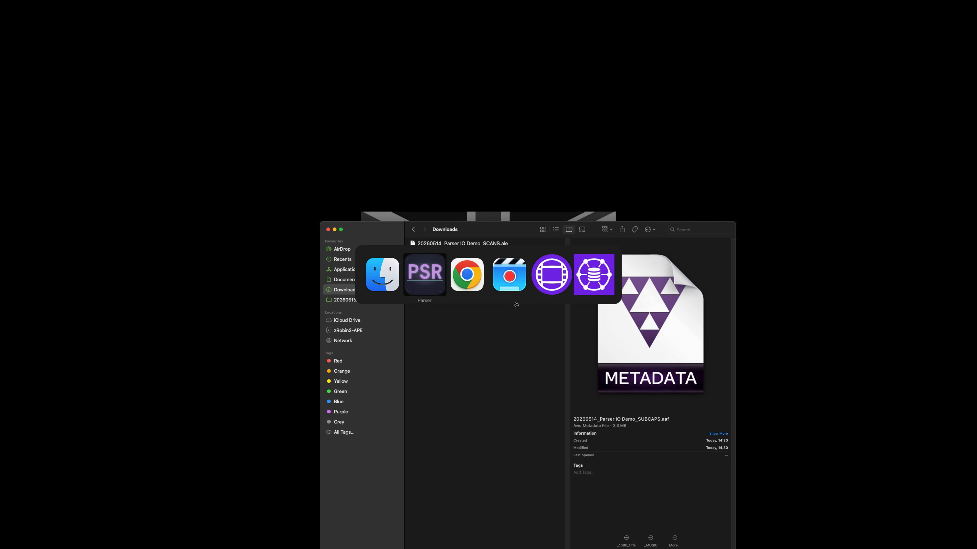
key("super+Tab")
key("super+Tab")
key("super+Tab")
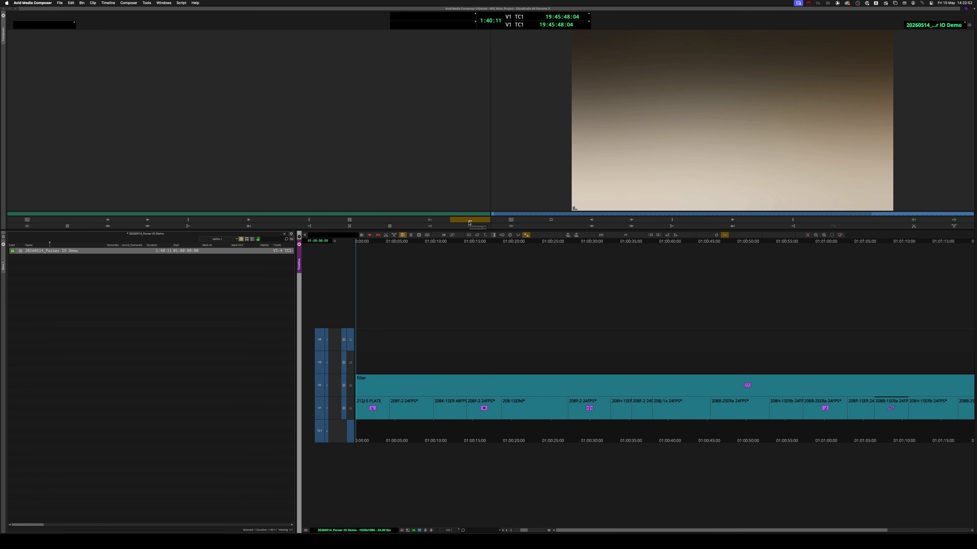
Step: Import 20260514_Parser IO Demo_SUBCAPS.aaf from Downloads into the Avid bin and load its sequence in the source monitor
key("super+Tab")
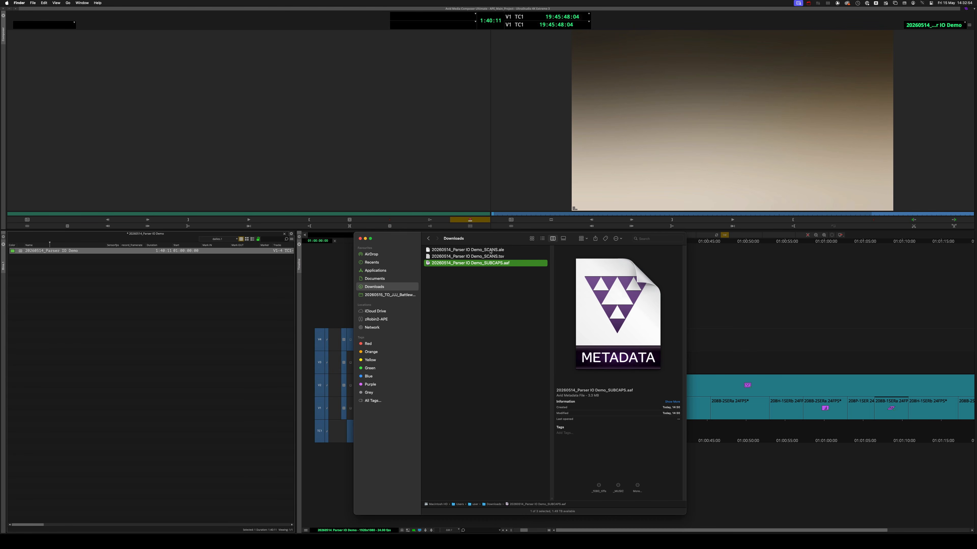
left_click_drag(473, 263, 169, 321)
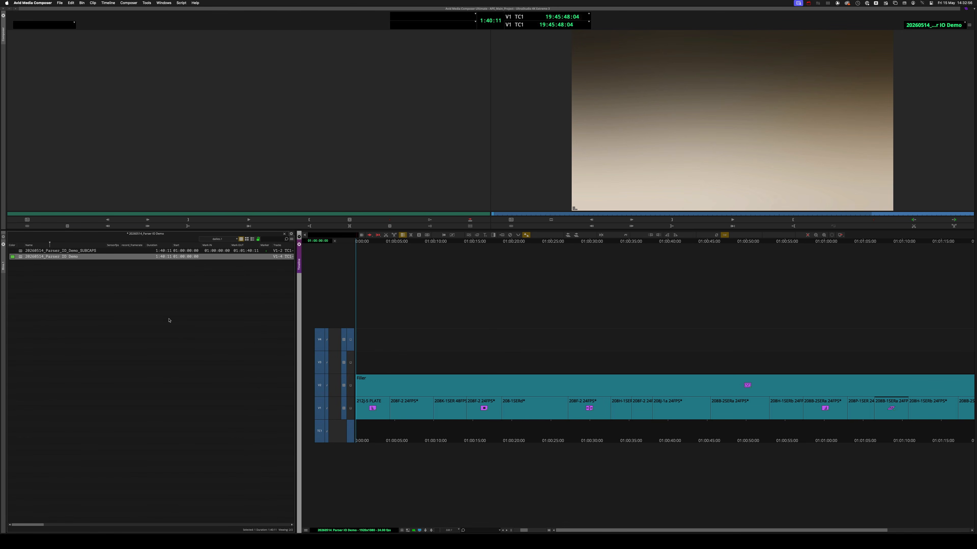
left_click_drag(35, 251, 83, 181)
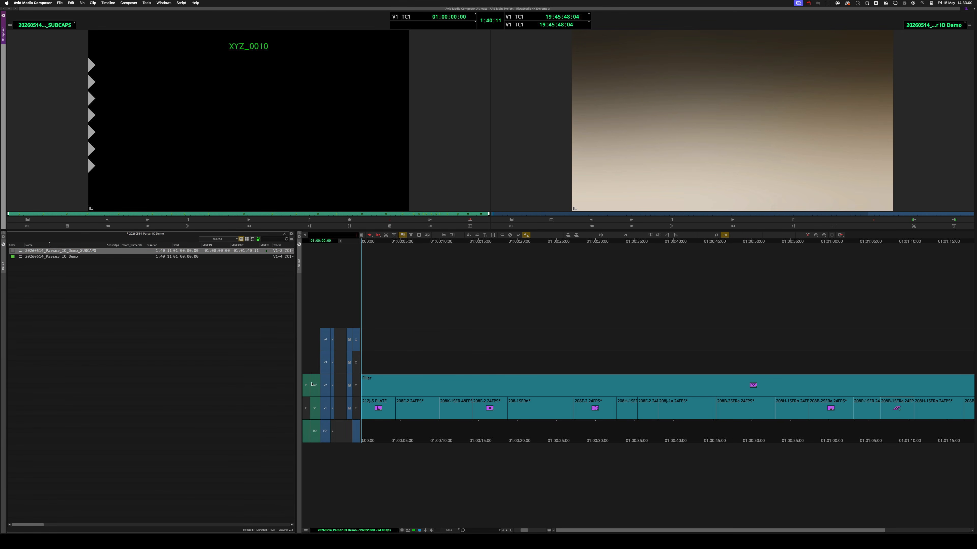
Step: Patch source tracks V2 to V4 and V1 to V3, overwrite the subcaps sequence onto the timeline, and return to the start
left_click_drag(312, 384, 325, 339)
left_click_drag(315, 407, 324, 363)
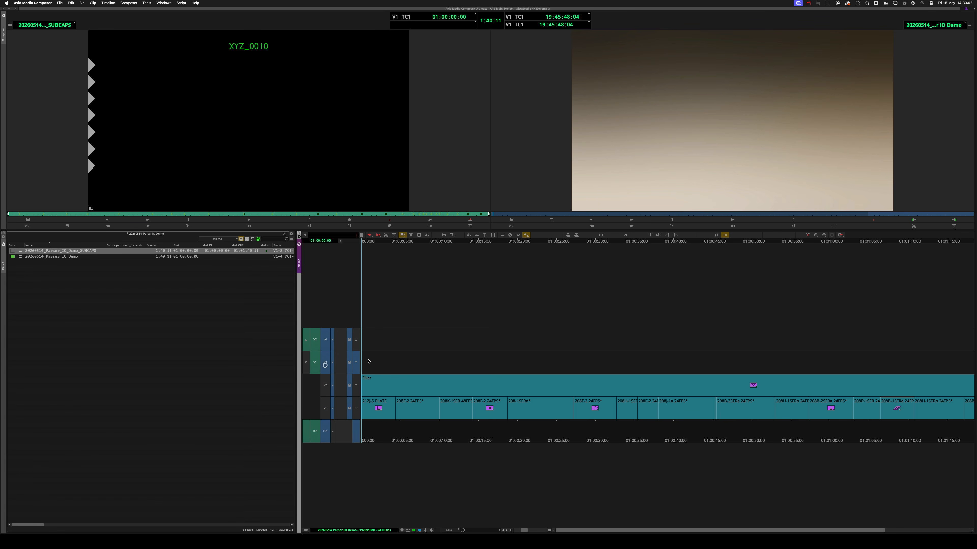
left_click(368, 361)
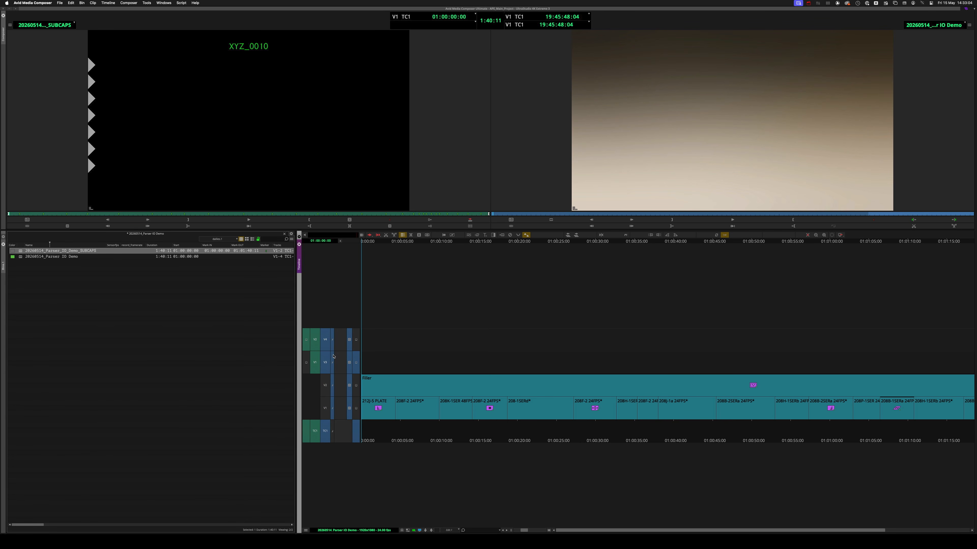
key("b")
key("super+slash")
left_click_drag(326, 384, 332, 410)
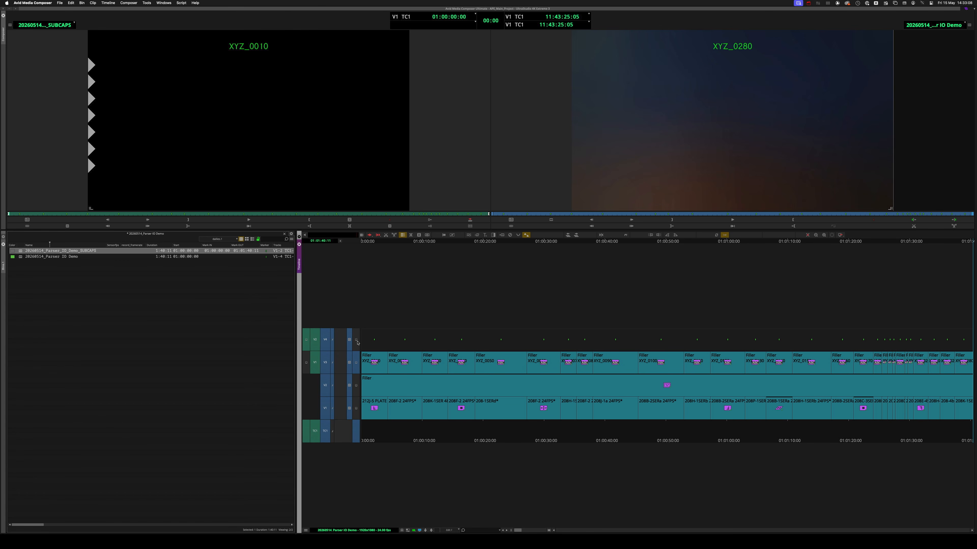
key("Home")
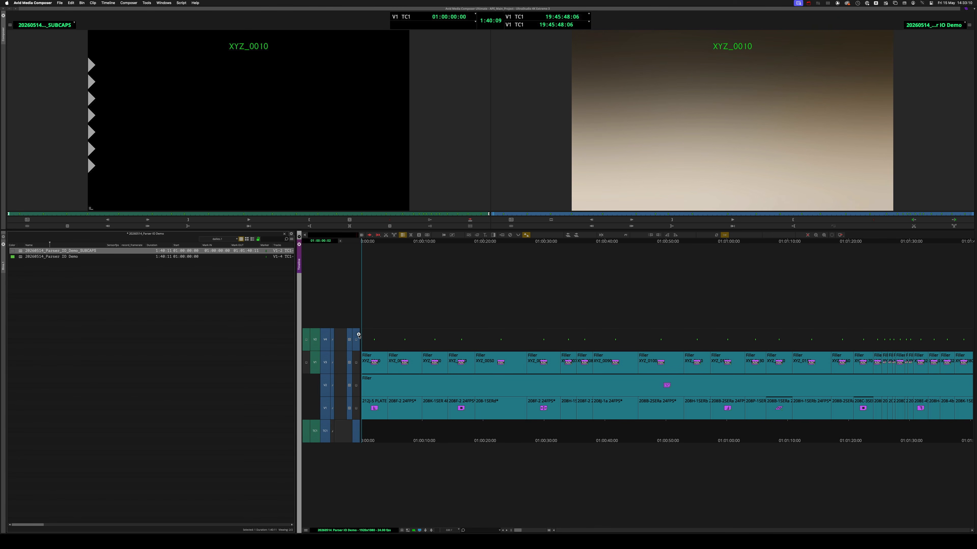
Step: Hide the effect icons on the timeline clips and move playback to the XYZ_0010 marker
left_click(313, 532)
left_click(326, 422)
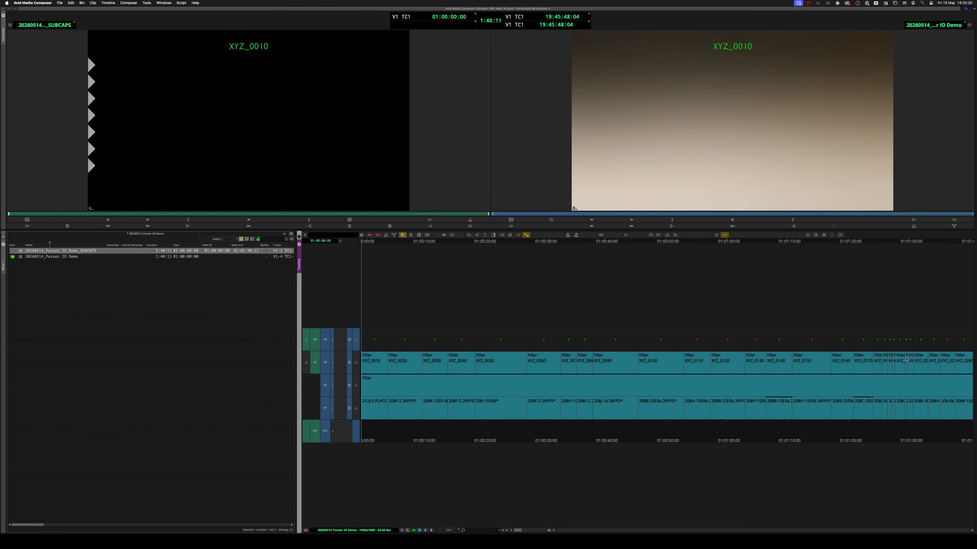
left_click(611, 146)
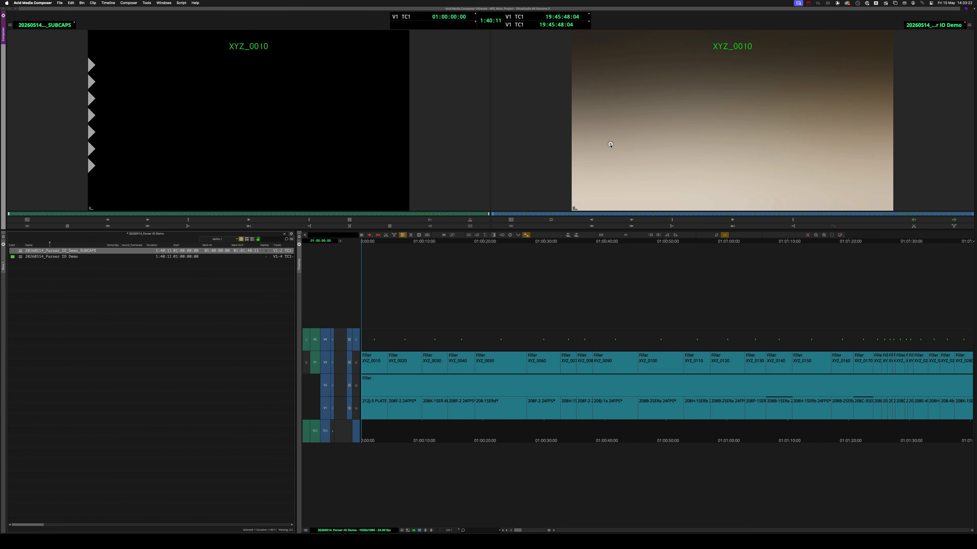
key("space")
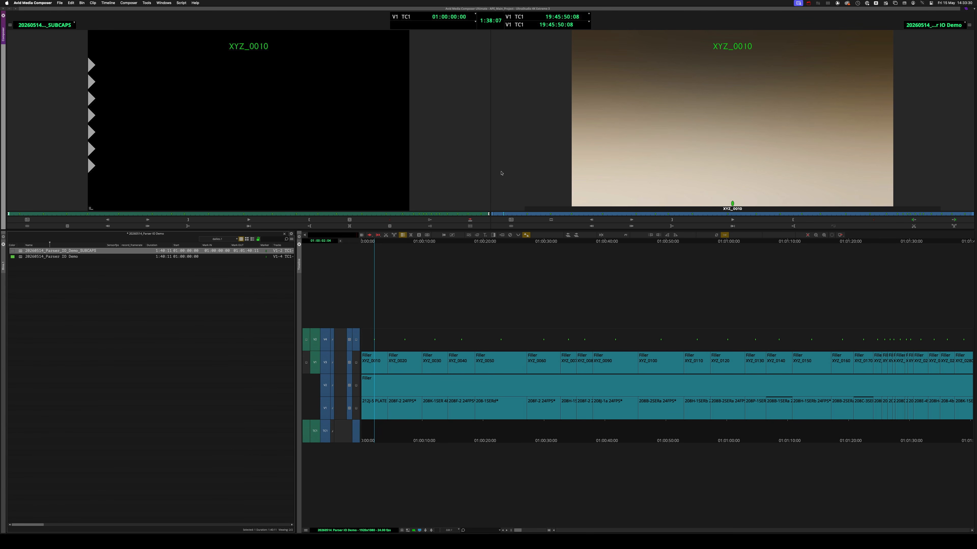
Step: Review the VFX IDs in an enlarged Timeline Clip Notes window sorted by start timecode, and close it
left_click(149, 5)
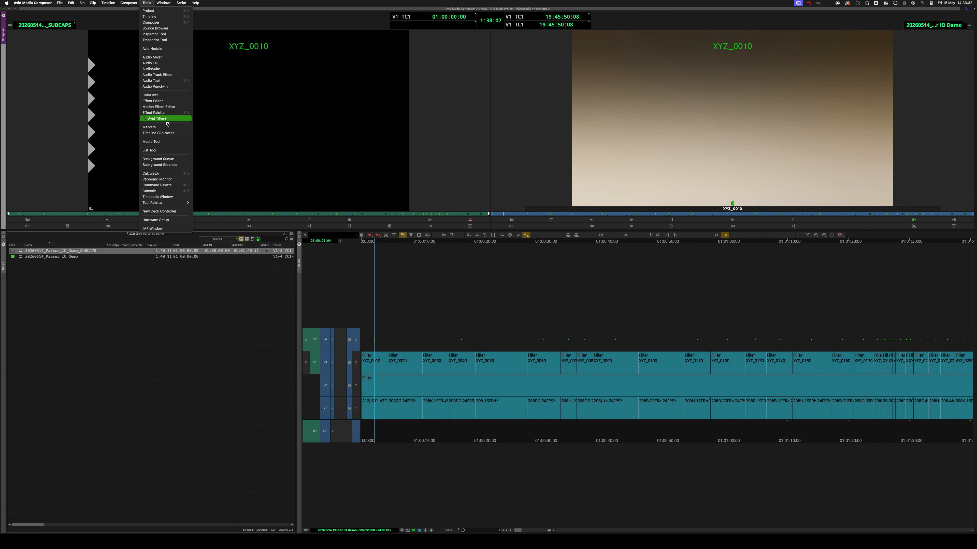
left_click(158, 134)
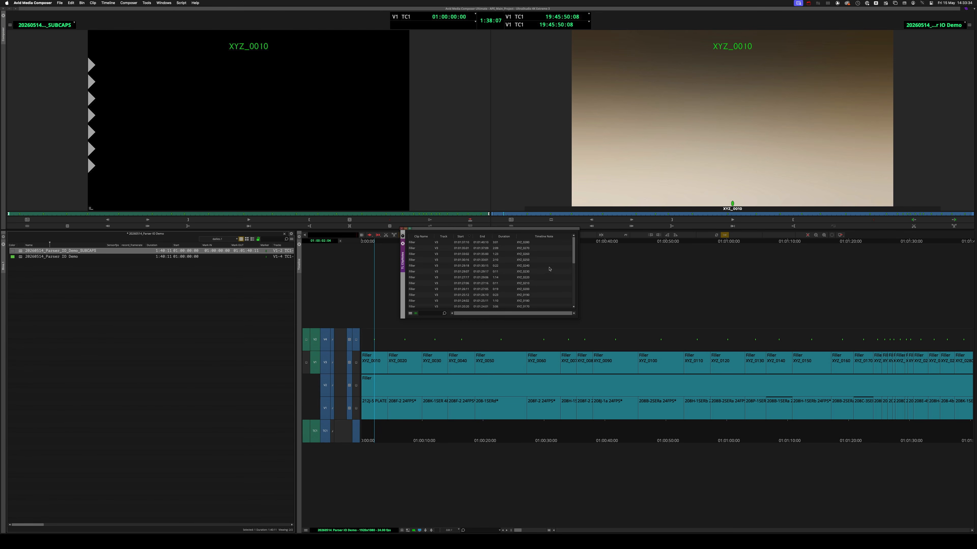
left_click_drag(578, 318, 667, 468)
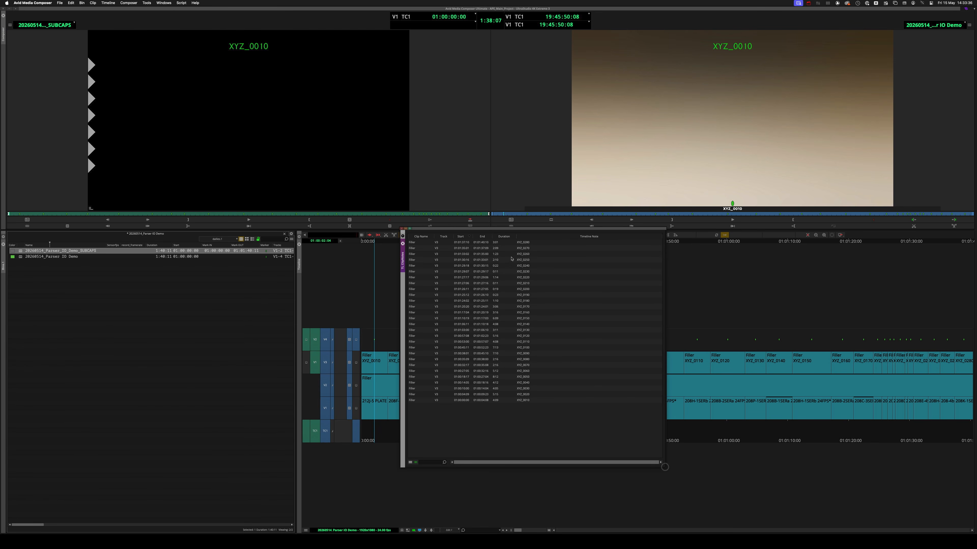
left_click(461, 237)
left_click(403, 244)
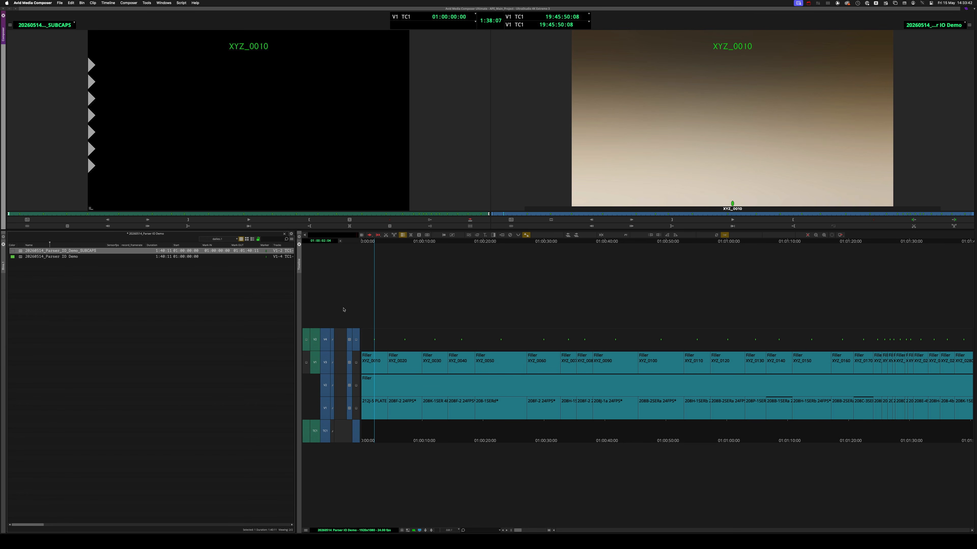
Step: Set the bin display to show only master clips, with reference clips included
left_click(291, 240)
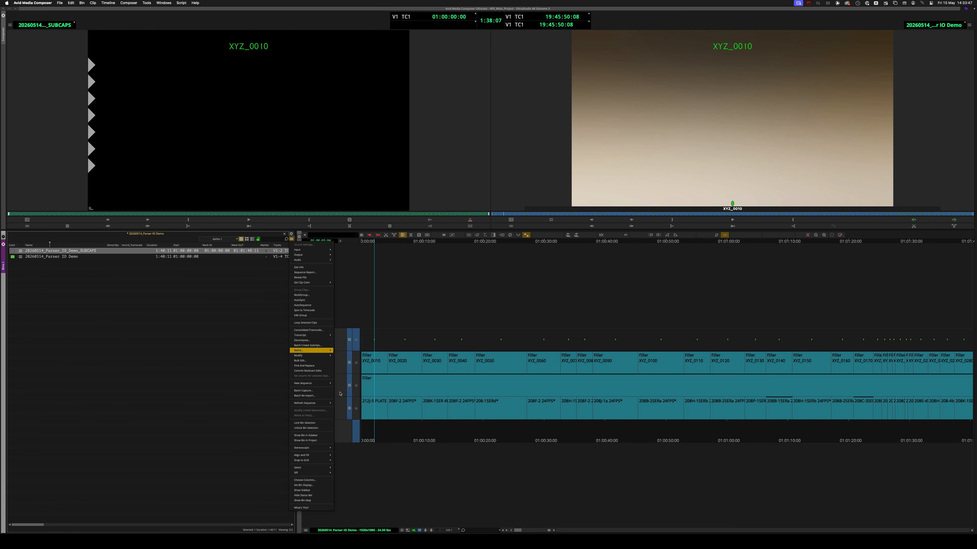
left_click(318, 485)
left_click(472, 298)
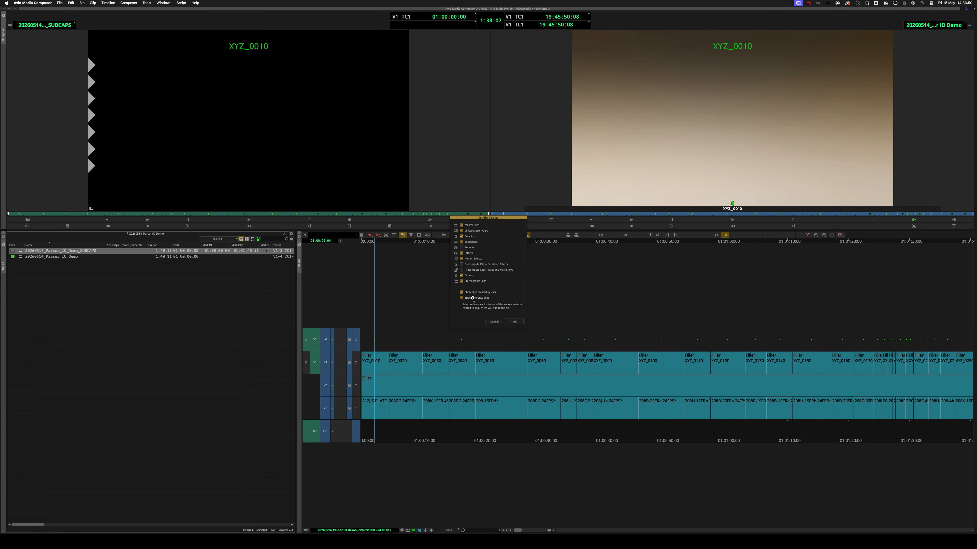
left_click(466, 239)
left_click(469, 231)
left_click(469, 242)
left_click(469, 253)
left_click(469, 259)
left_click(469, 275)
left_click(468, 281)
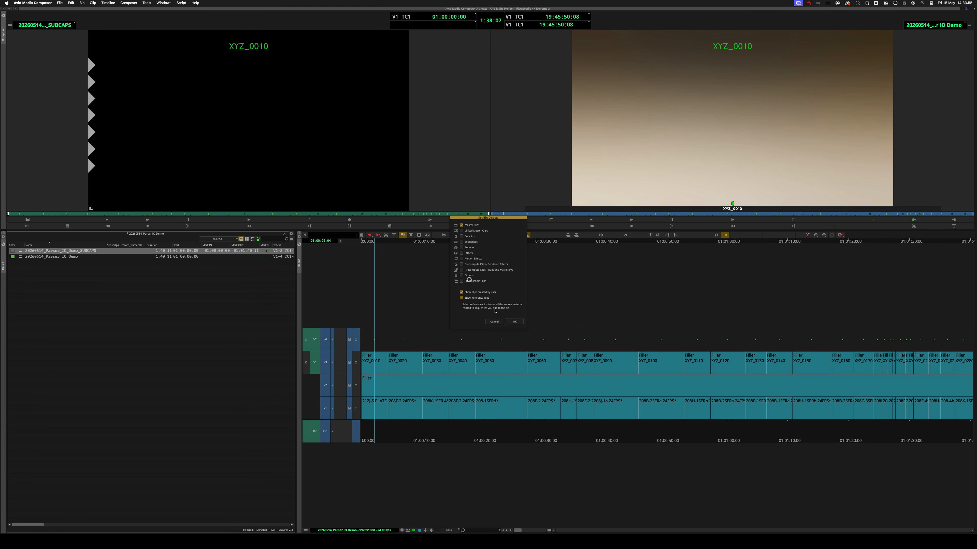
left_click(513, 322)
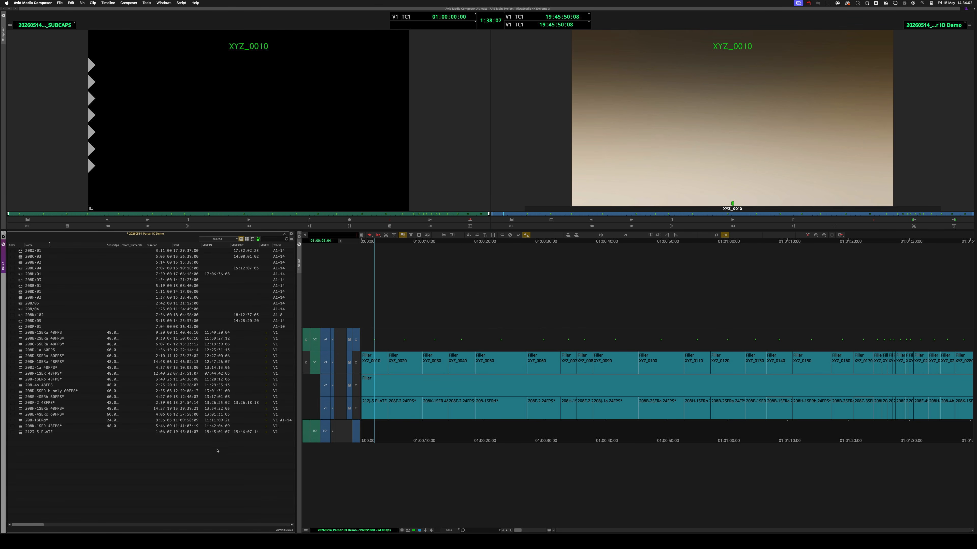
Step: Select the V1 source clips in the bin and confirm the Shot Log import option to merge with known sources and automatically create subclips
mouse_move(217, 450)
left_mouse_down()
mouse_move(99, 376)
mouse_move(49, 331)
left_mouse_up()
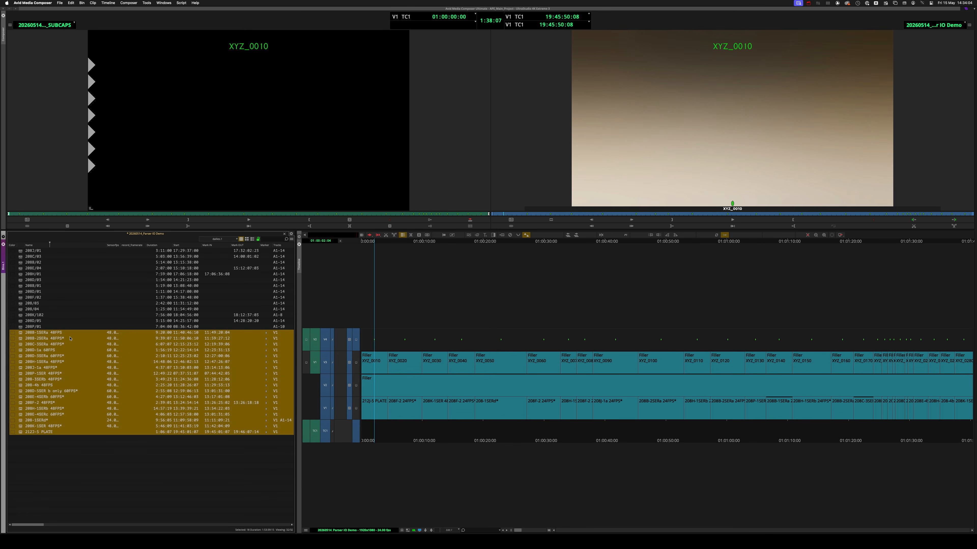
key("super+comma")
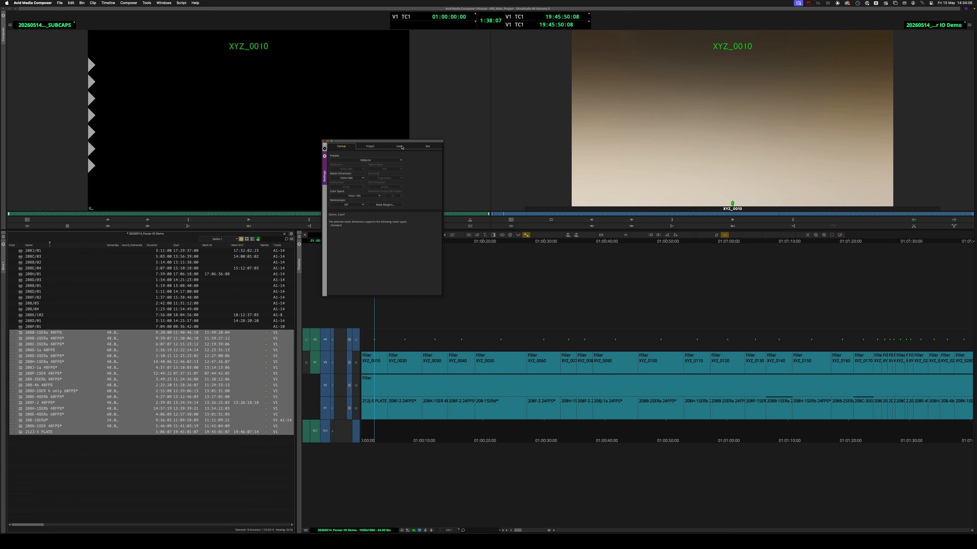
left_click(399, 146)
scroll(380, 209, "down", 5)
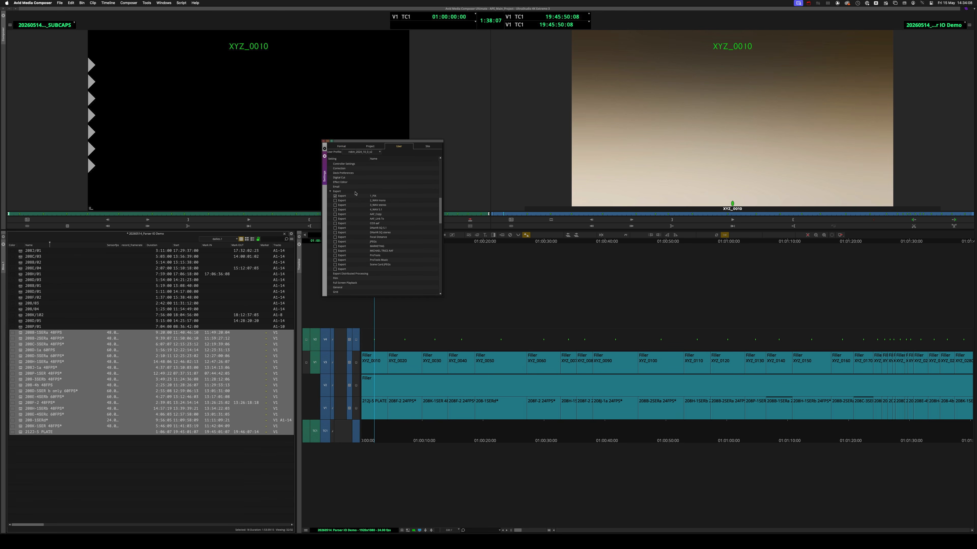
scroll(355, 199, "down", 3)
double_click(346, 242)
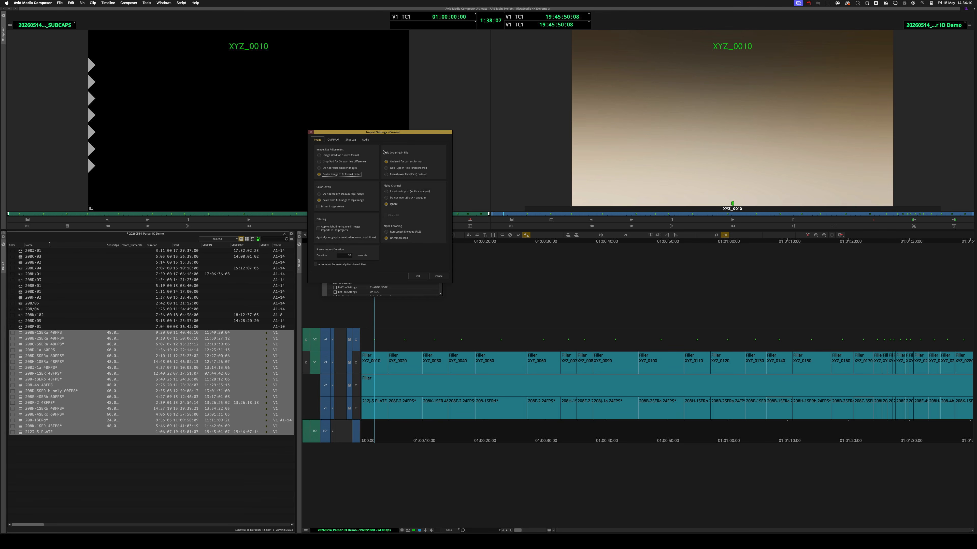
left_click(349, 141)
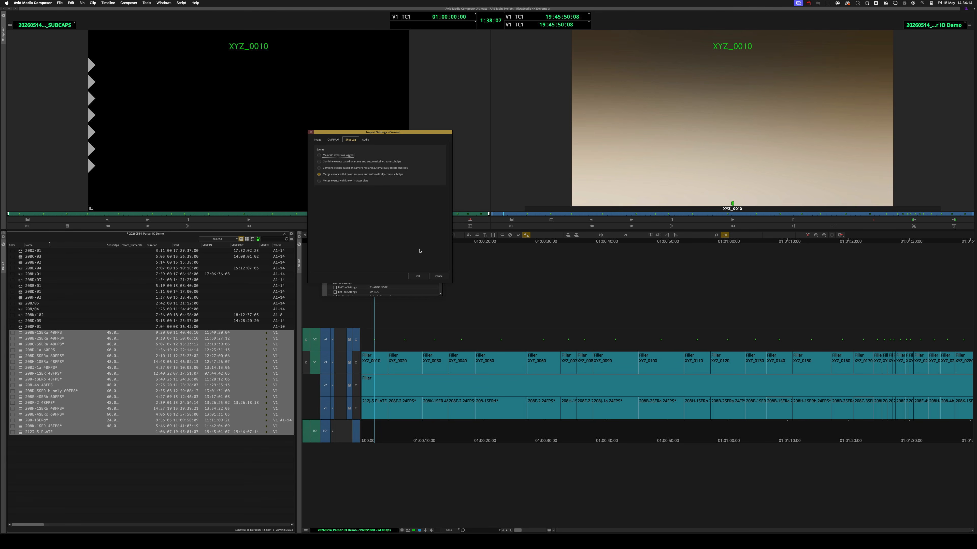
left_click(418, 276)
left_click(324, 142)
Step: Import 20260514_Parser IO Demo_SCANS.ale onto the selected bin clips, and set the bin display to show sequences and subclips without reference clips
key("super+Tab")
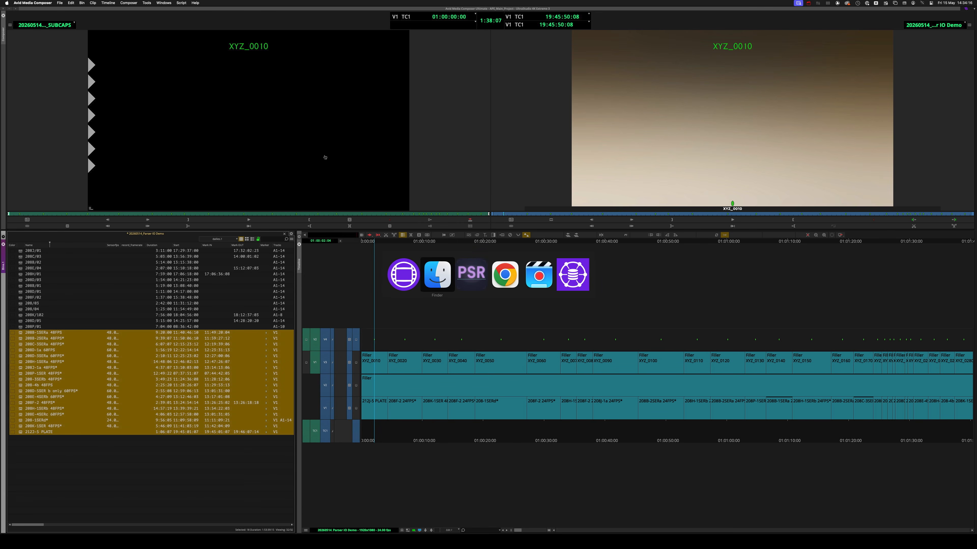
left_click_drag(487, 249, 232, 369)
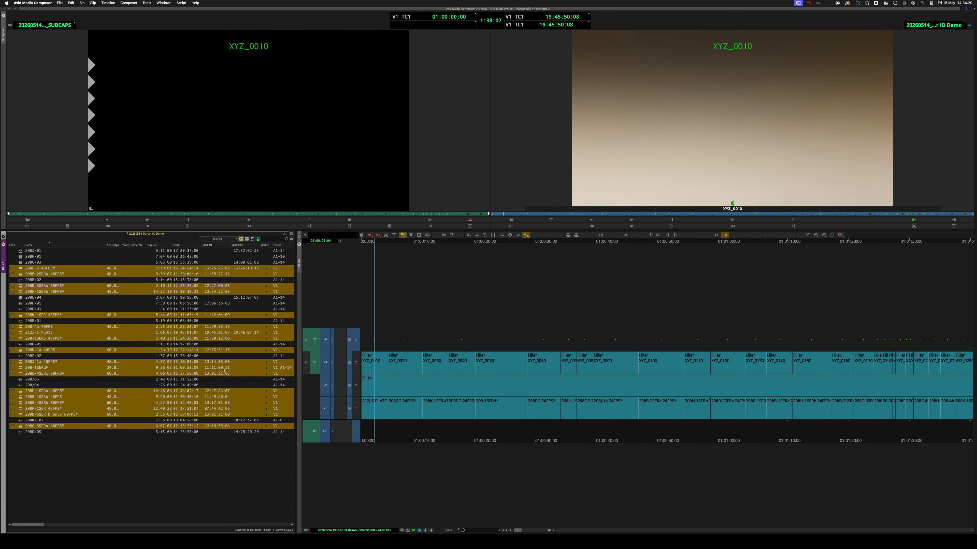
left_click(291, 239)
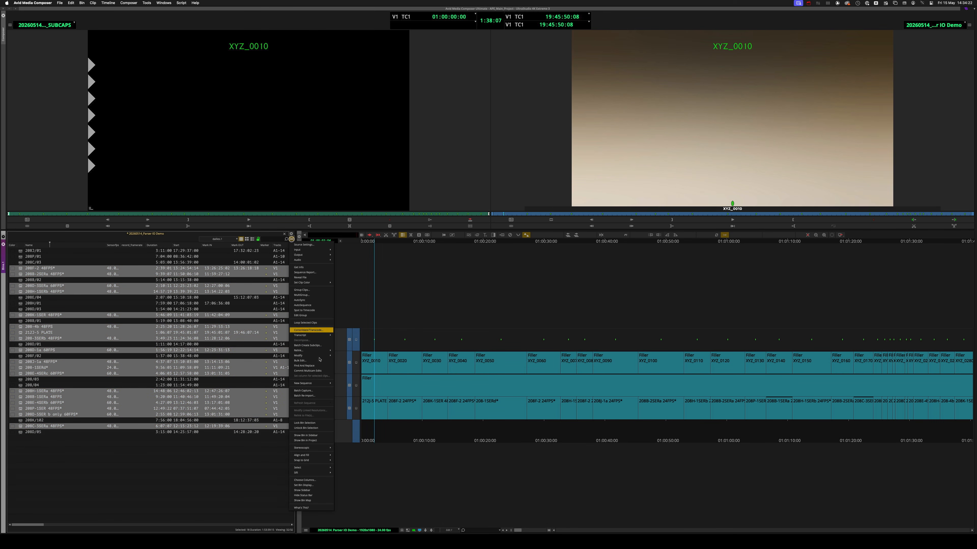
left_click(307, 485)
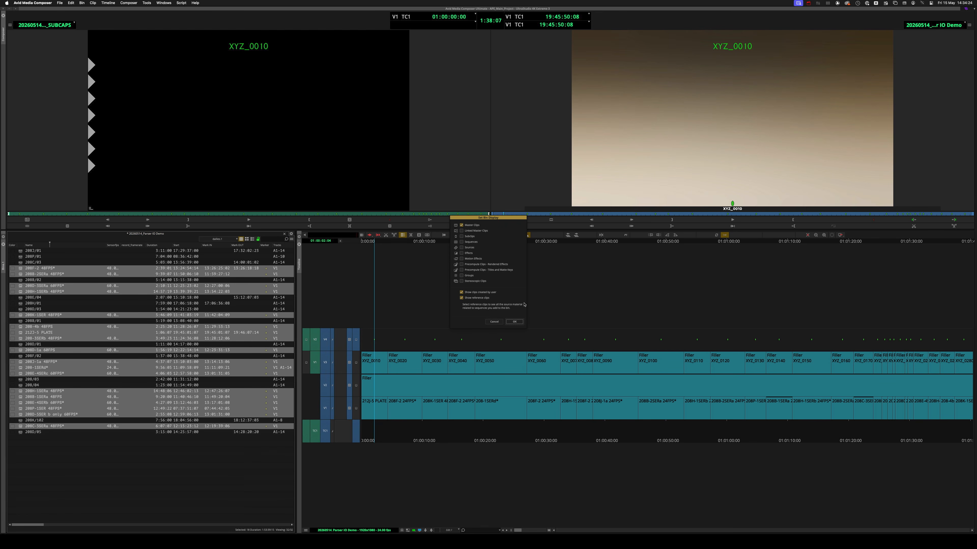
left_click(486, 299)
left_click(471, 241)
left_click(468, 237)
left_click(514, 322)
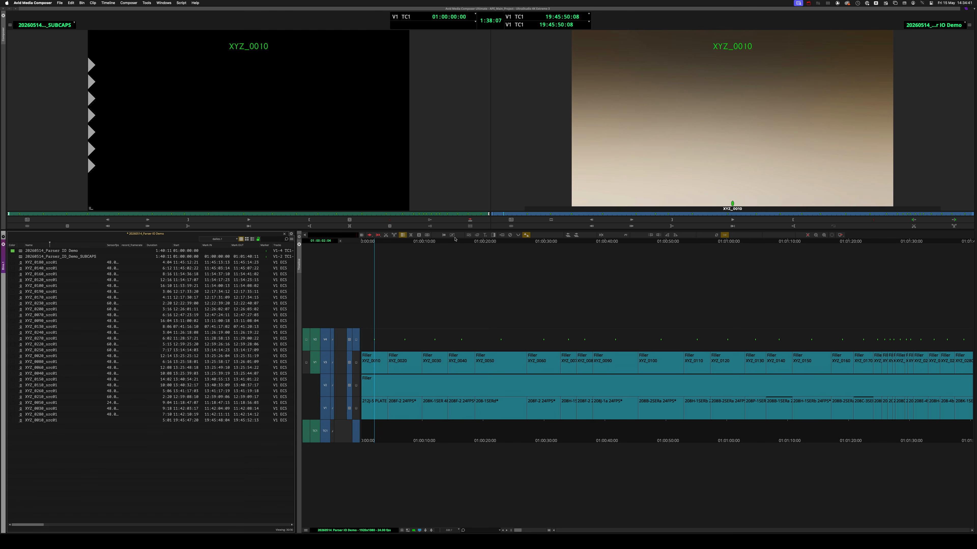
Step: Enlarge the bin and timeline area and load the XYZ_0180_src01 subclip as the source
left_click_drag(509, 229, 508, 107)
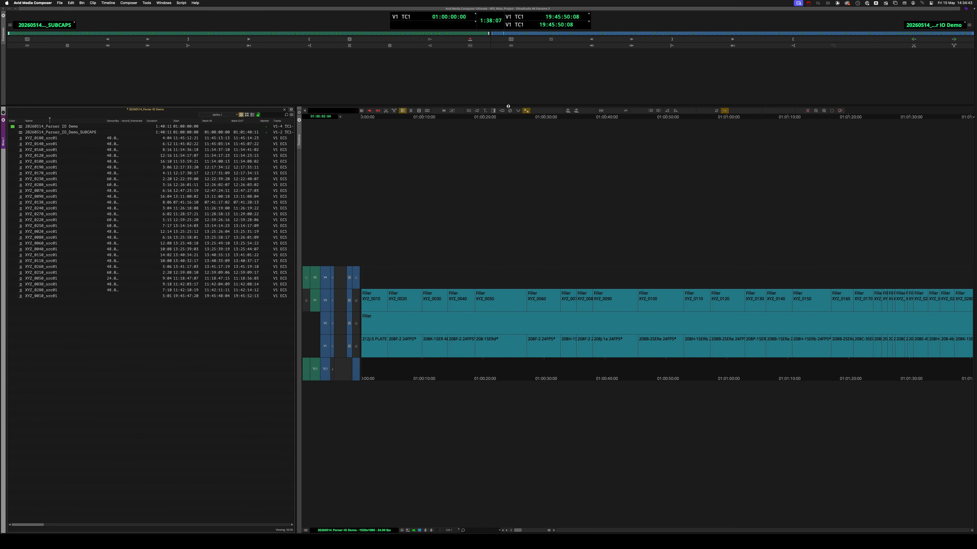
double_click(40, 139)
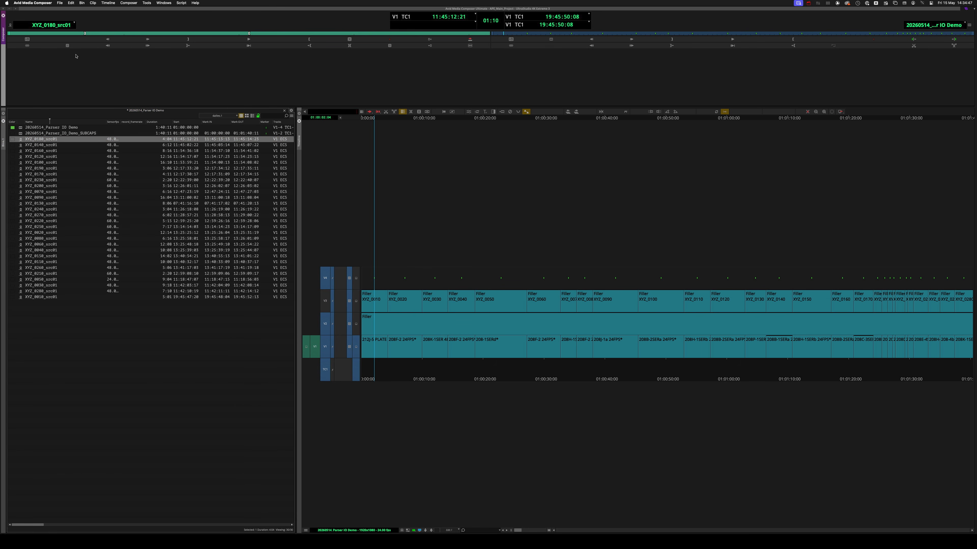